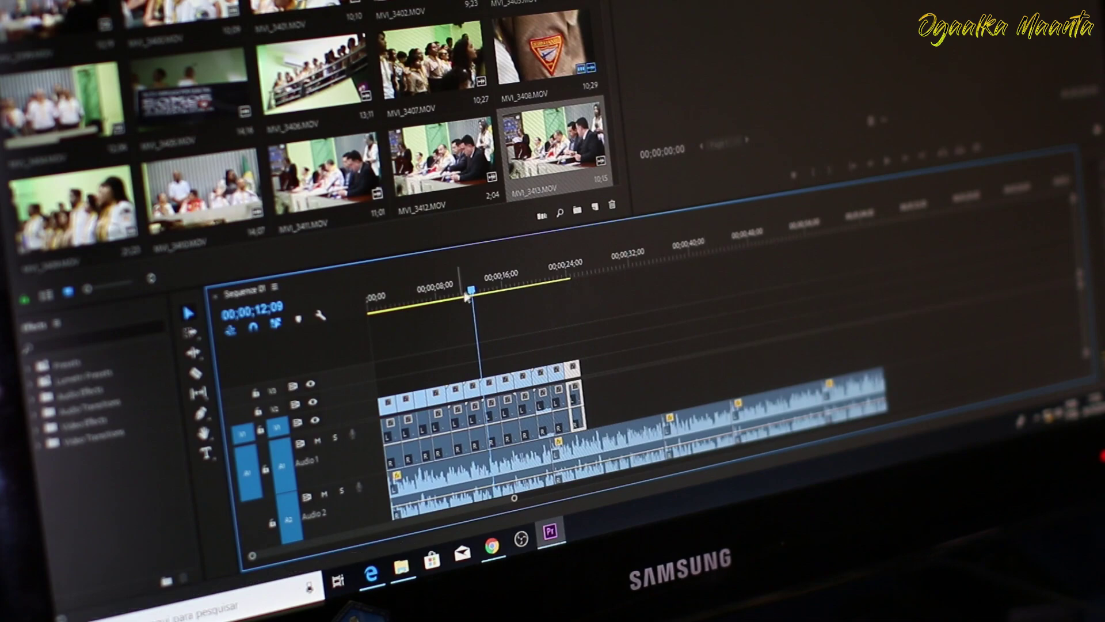
pyautogui.moveTo(533, 308); pyautogui.dragTo(547, 310)
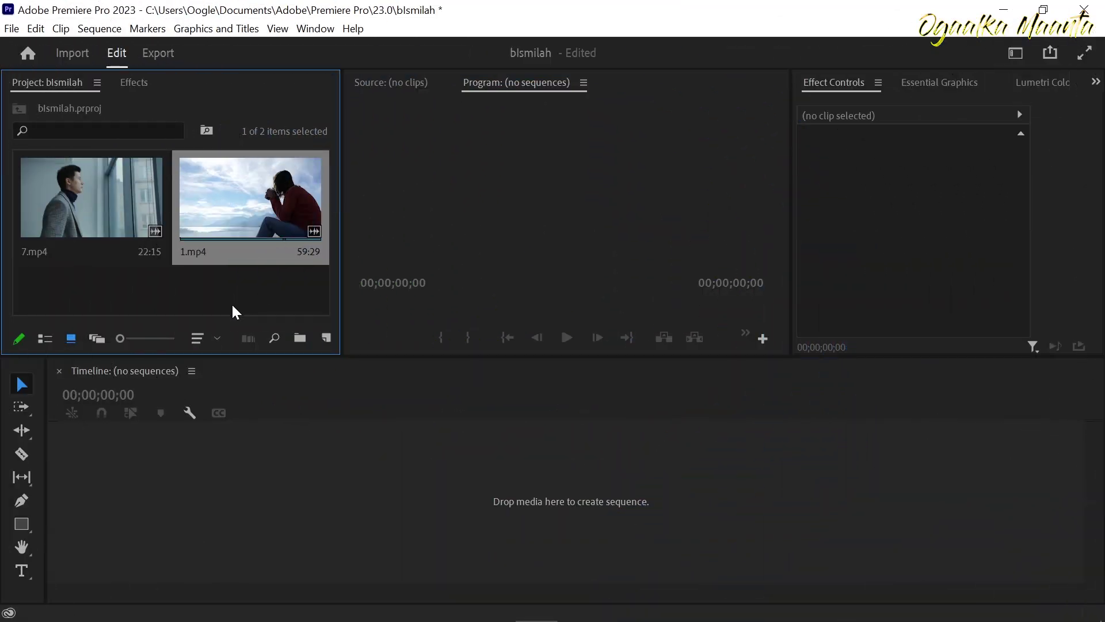
# Create a sequence from 7.mp4 and stack 1.mp4 above it on V2 from the start, toggling V2's visibility to compare the clips
pyautogui.click(233, 312)
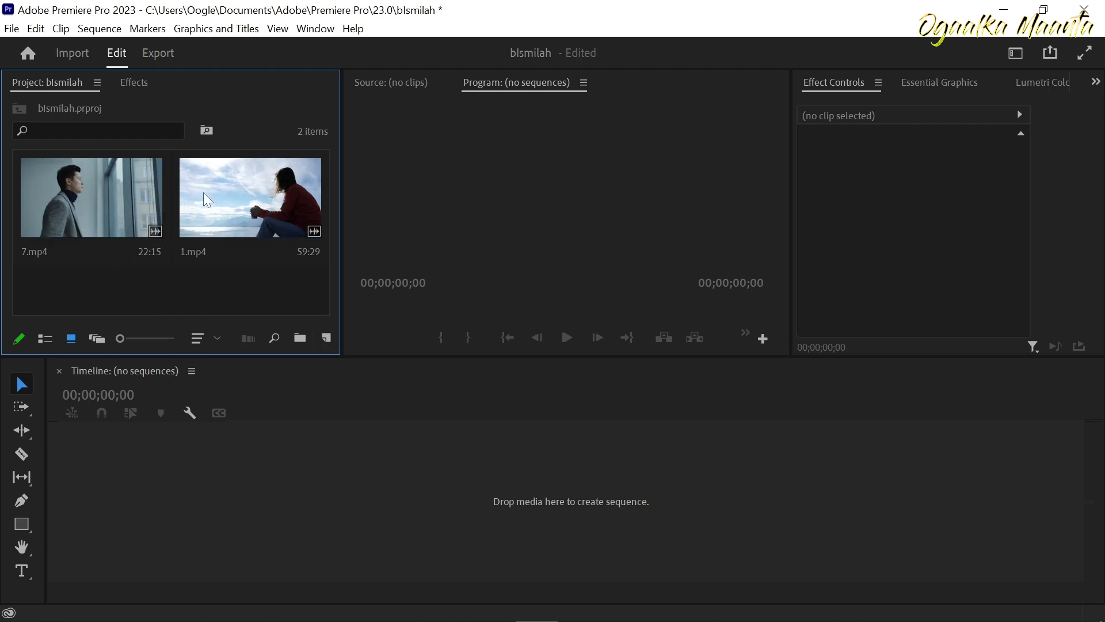
pyautogui.click(95, 216)
pyautogui.moveTo(95, 217); pyautogui.dragTo(335, 507)
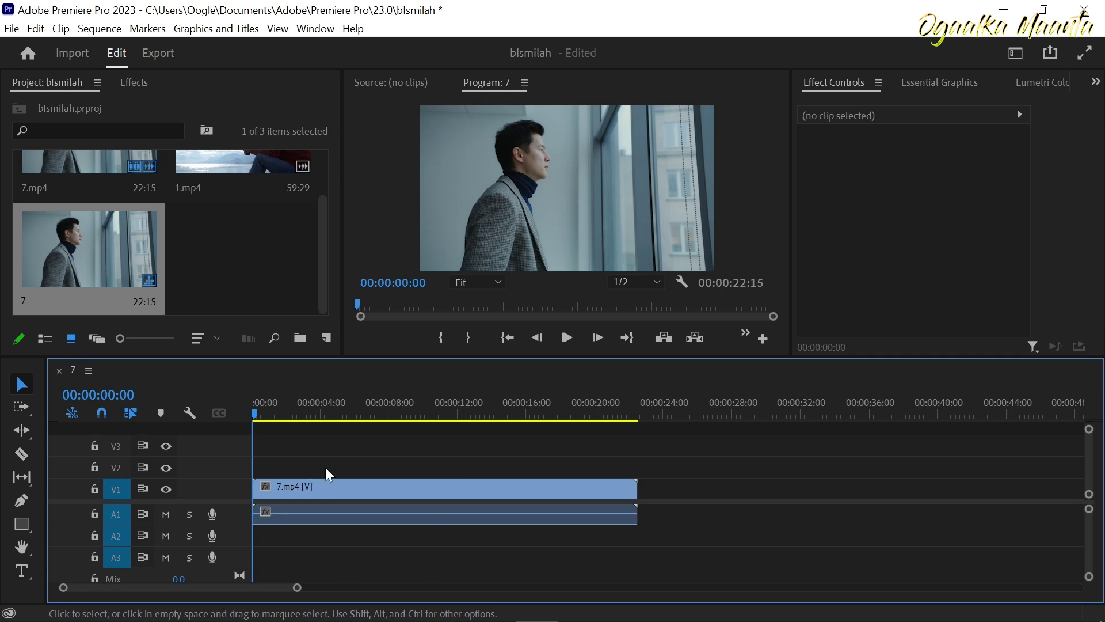
pyautogui.click(233, 178)
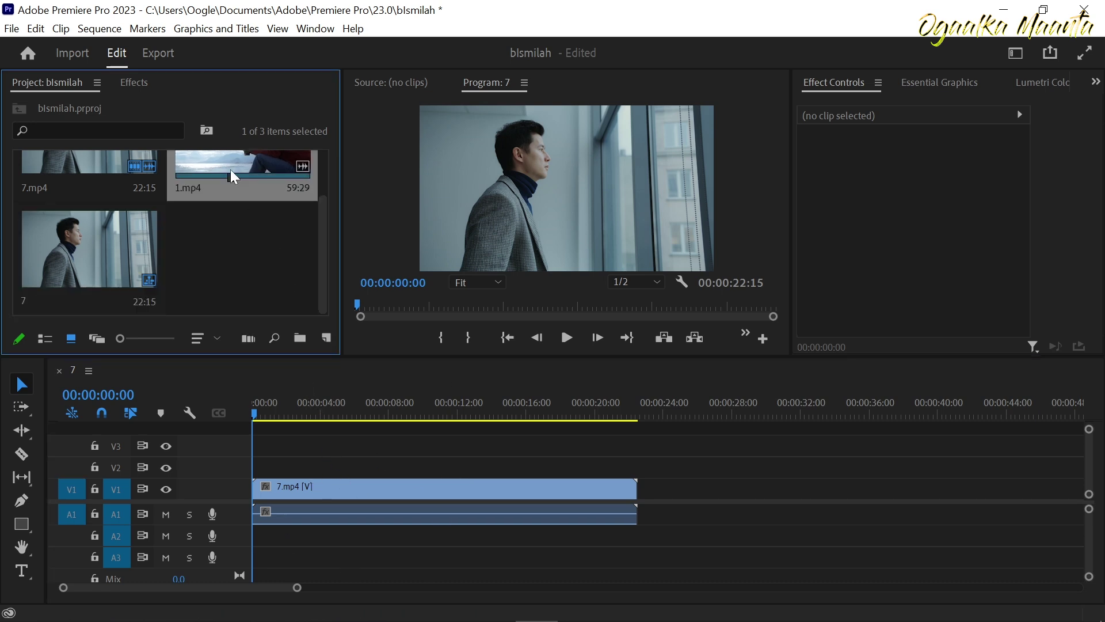
pyautogui.moveTo(233, 178); pyautogui.dragTo(254, 462)
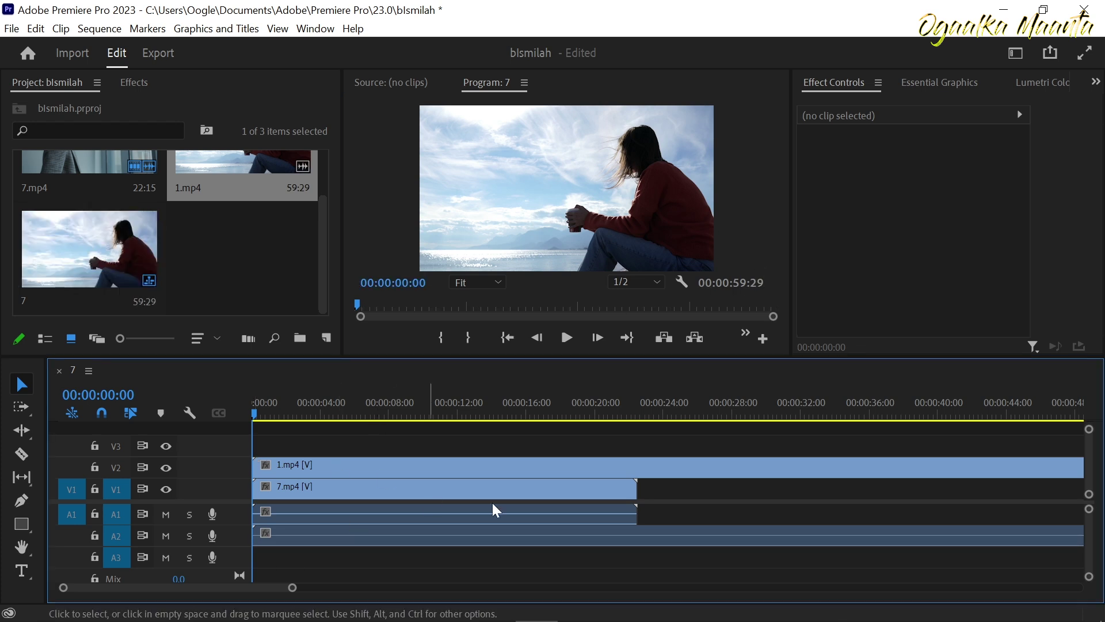
pyautogui.click(169, 471)
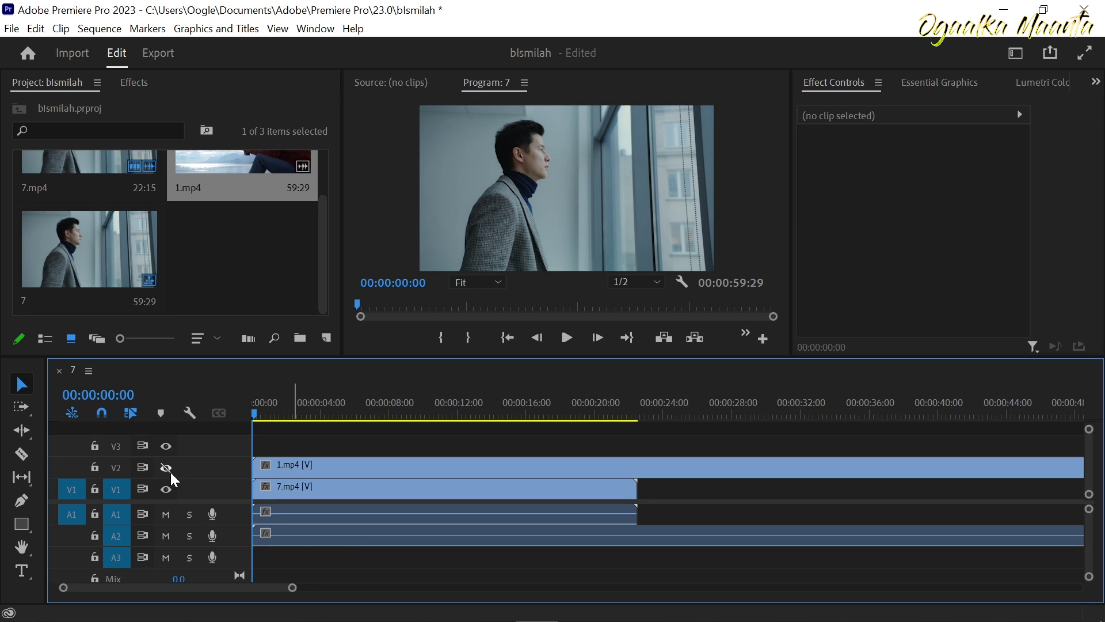
pyautogui.click(167, 468)
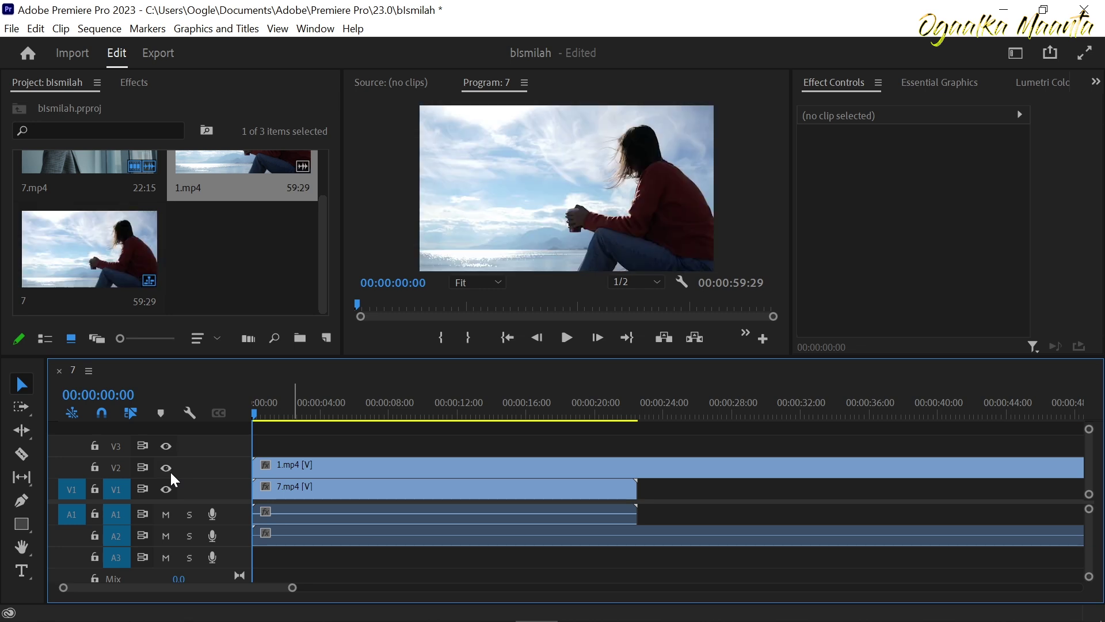
# Add a rectangular opacity mask to 1.mp4 and move its two left corners to the frame's upper and lower edges near the centre
pyautogui.click(337, 464)
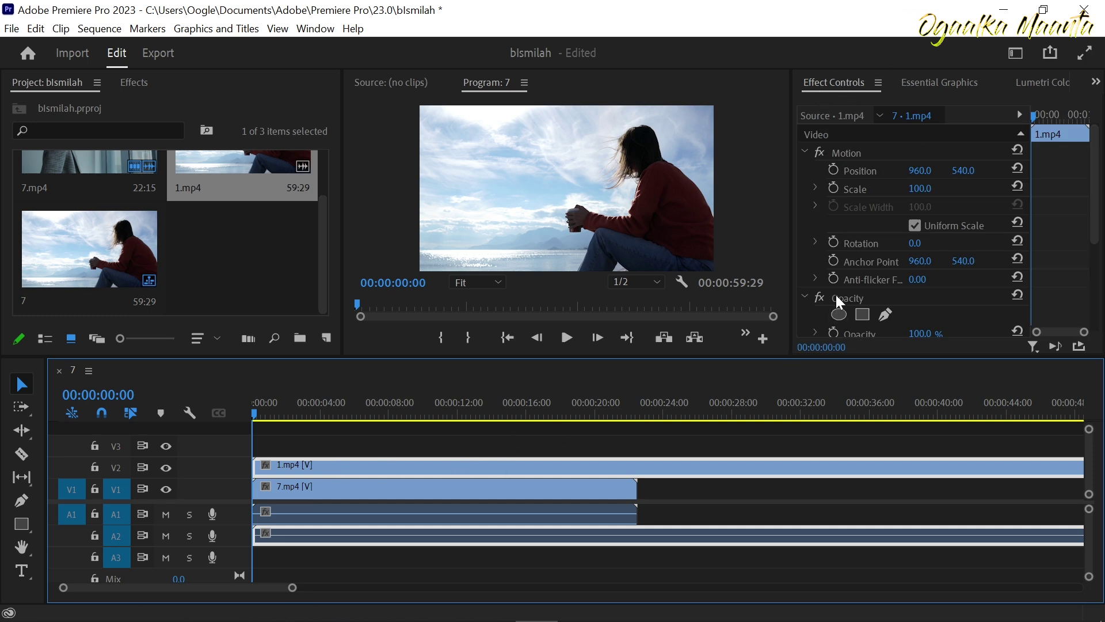
pyautogui.click(862, 315)
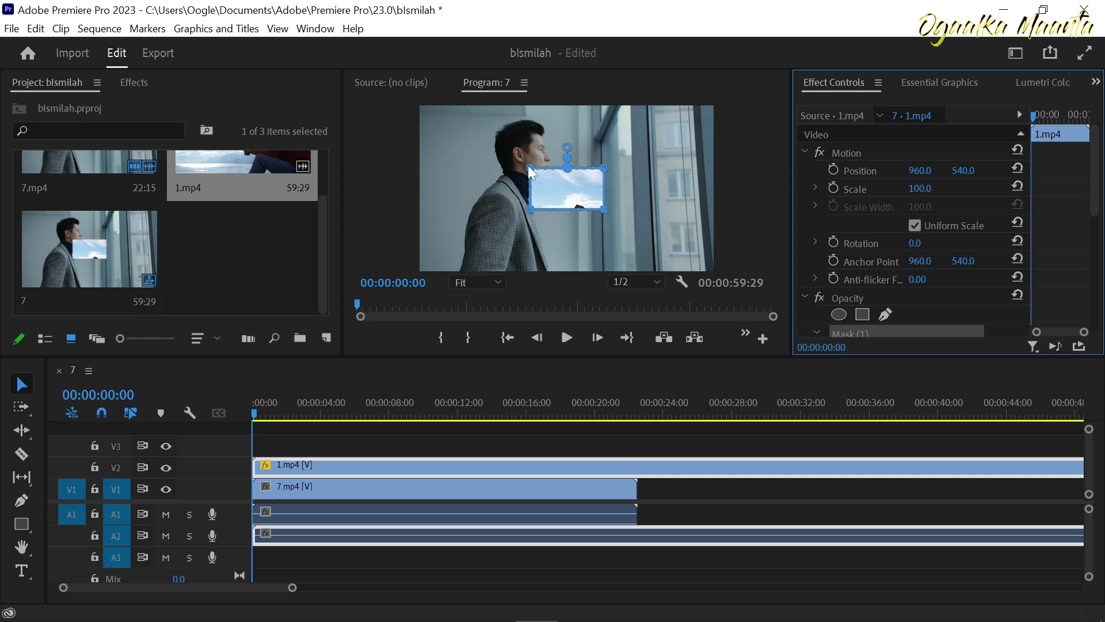
pyautogui.moveTo(530, 169); pyautogui.dragTo(573, 102)
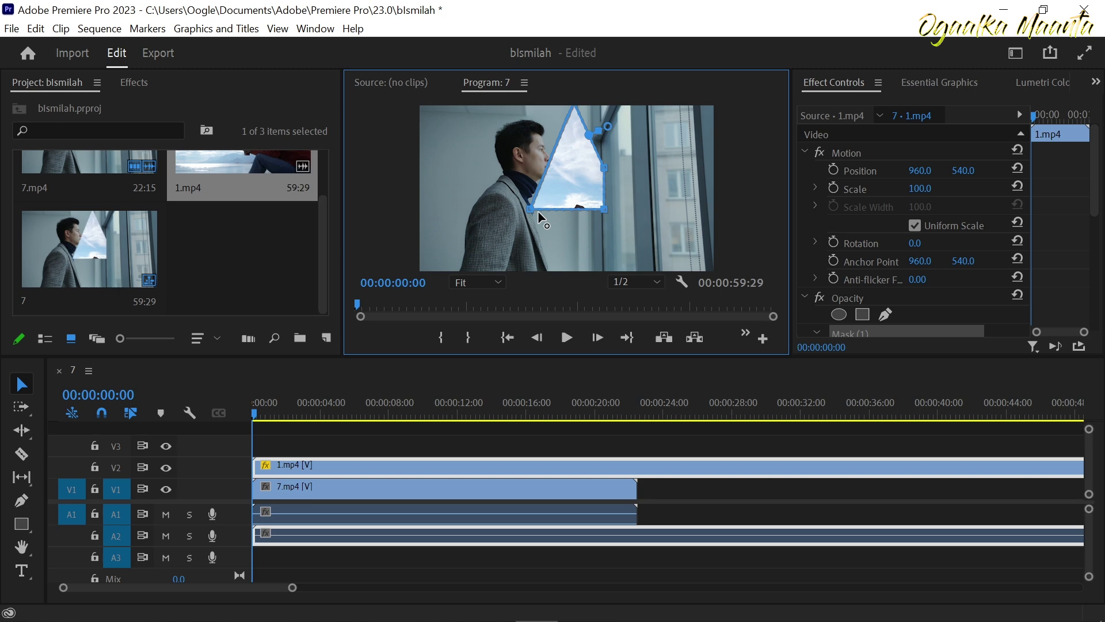
pyautogui.moveTo(541, 218); pyautogui.dragTo(571, 268)
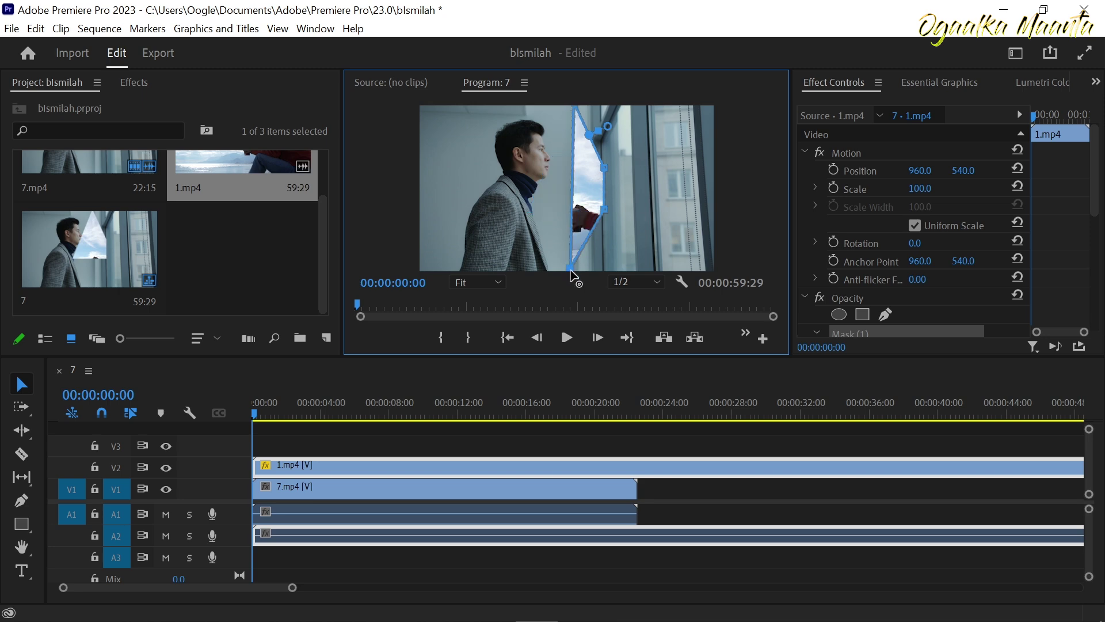
pyautogui.moveTo(572, 270); pyautogui.dragTo(561, 271)
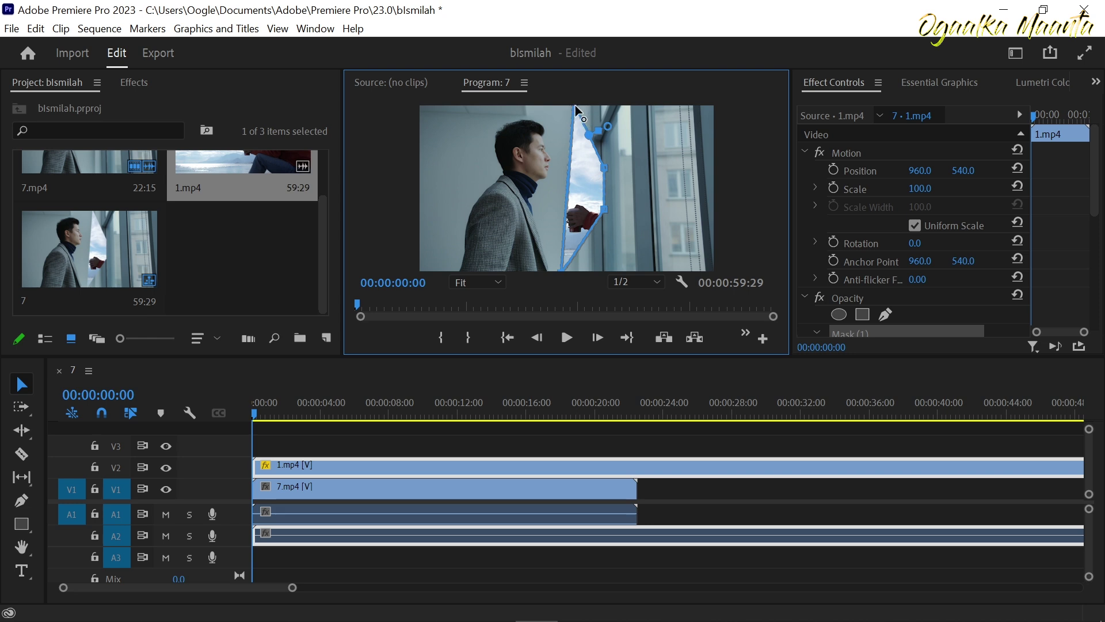
pyautogui.moveTo(575, 105); pyautogui.dragTo(561, 102)
pyautogui.click(591, 128)
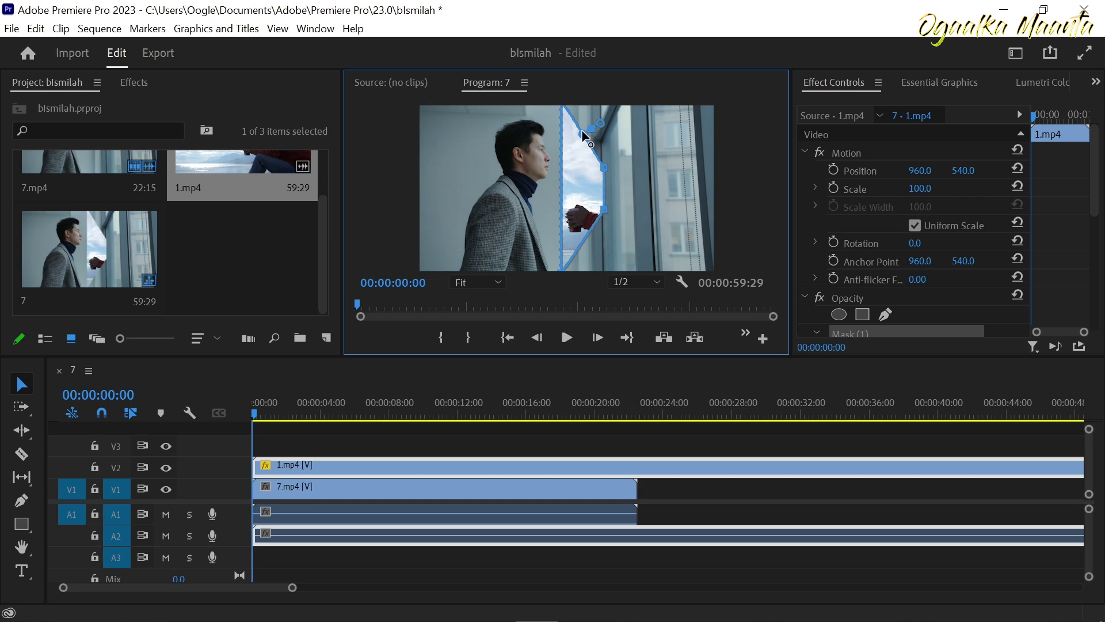
# Extend the opacity mask's two right corners to the frame's right corners, covering the whole right half of the picture
pyautogui.moveTo(603, 171); pyautogui.dragTo(716, 108)
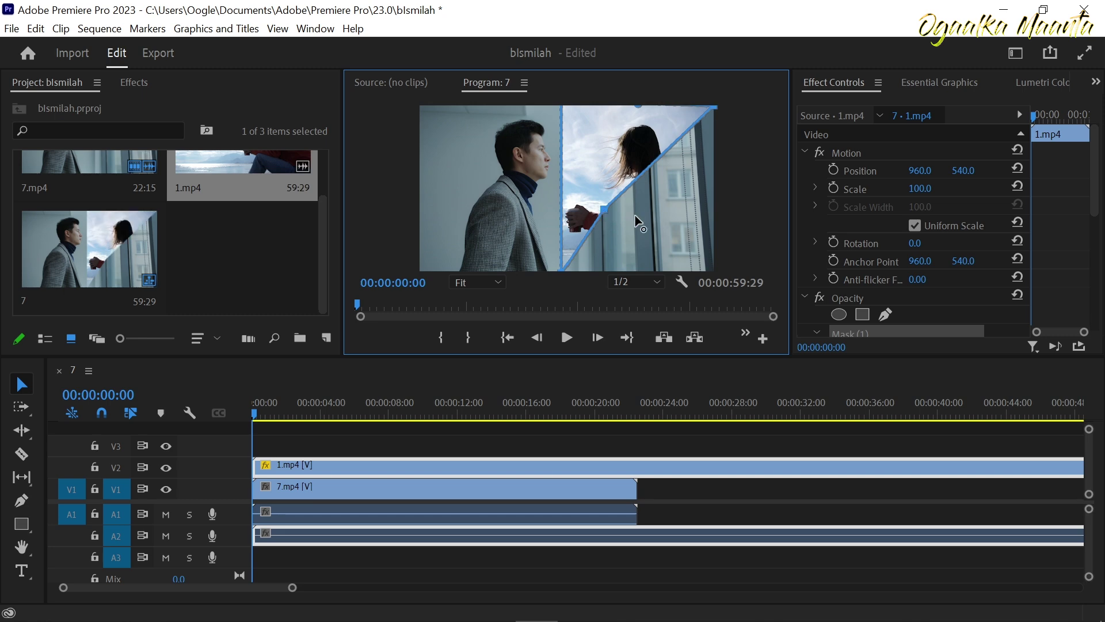
pyautogui.moveTo(603, 210); pyautogui.dragTo(719, 269)
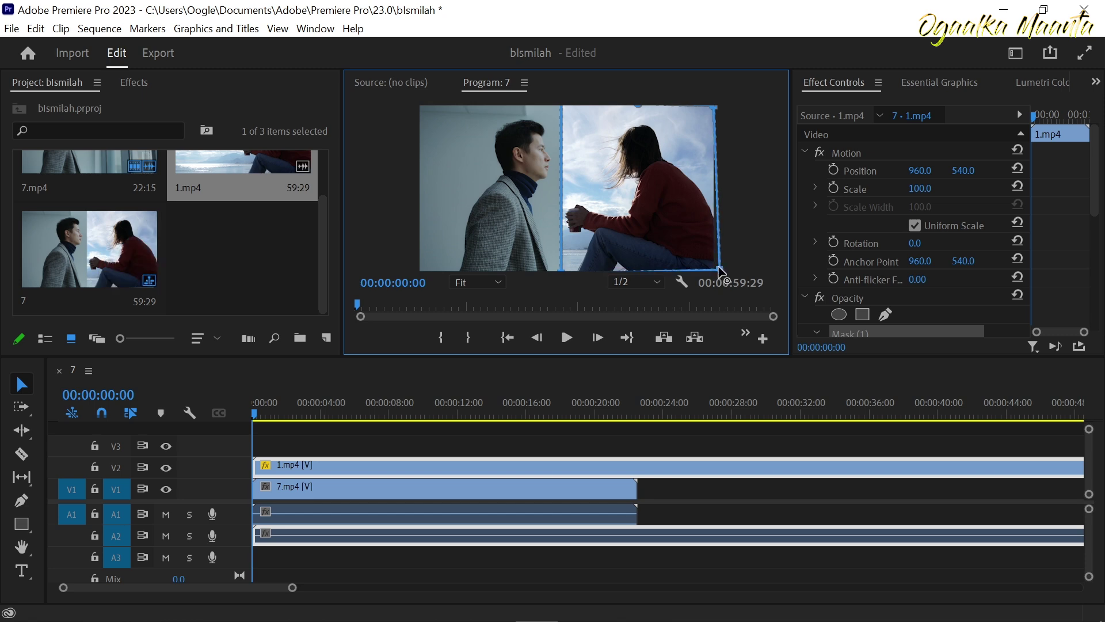
pyautogui.moveTo(720, 268); pyautogui.dragTo(719, 274)
# Set the horizontal position of 7.mp4 to 927 and check the split-screen composition in full screen
pyautogui.click(591, 487)
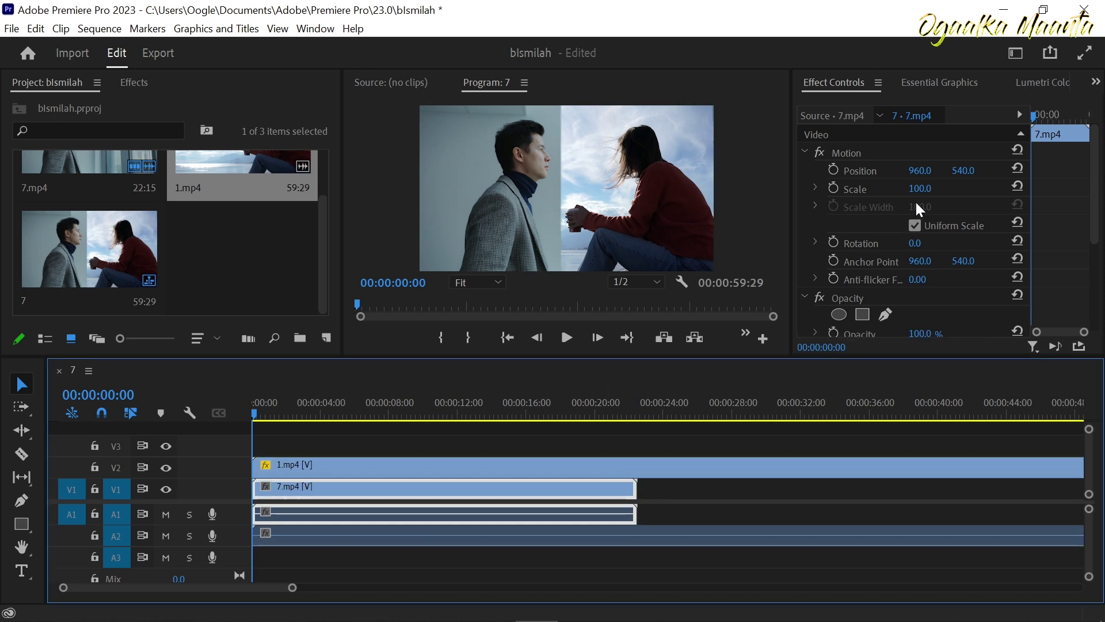
pyautogui.moveTo(919, 175); pyautogui.dragTo(928, 170)
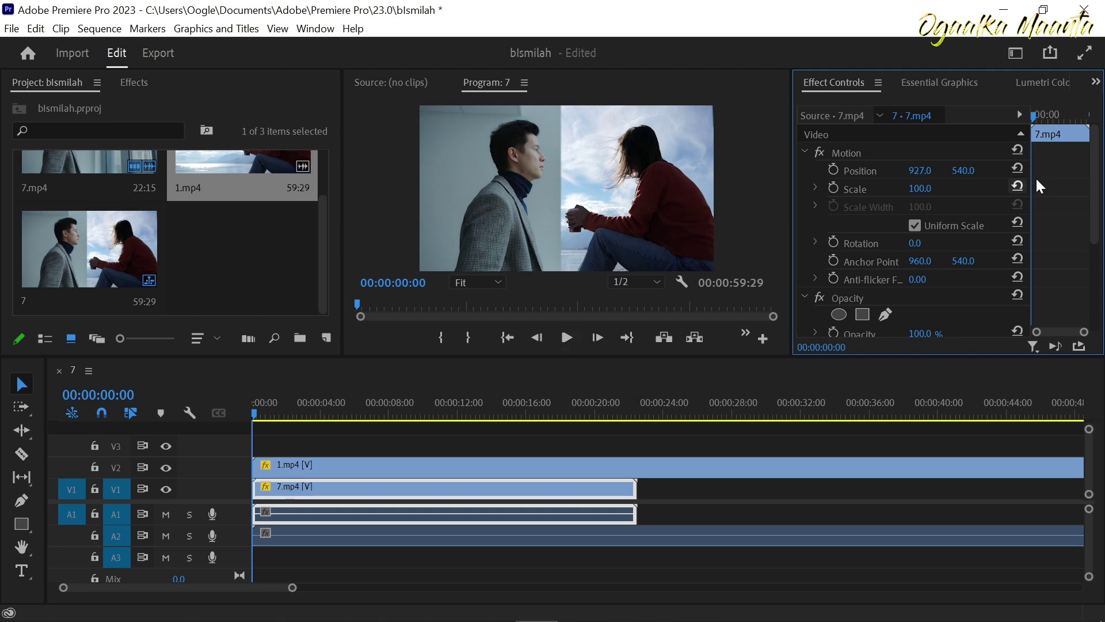
pyautogui.hotkey('shift', '4')
pyautogui.click(1093, 56)
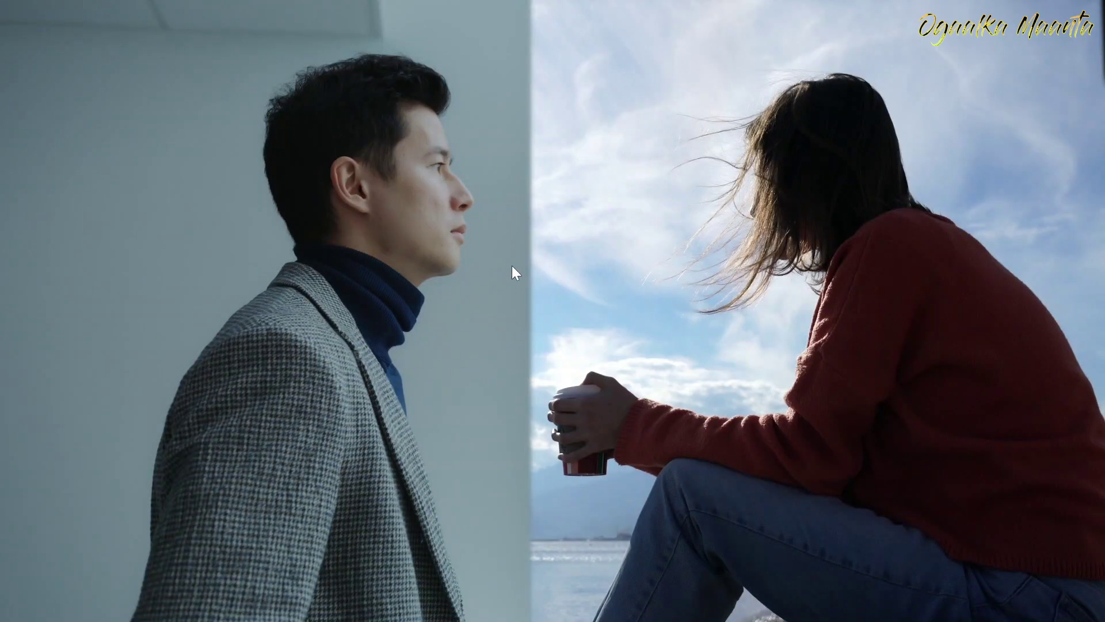
pyautogui.press('Escape')
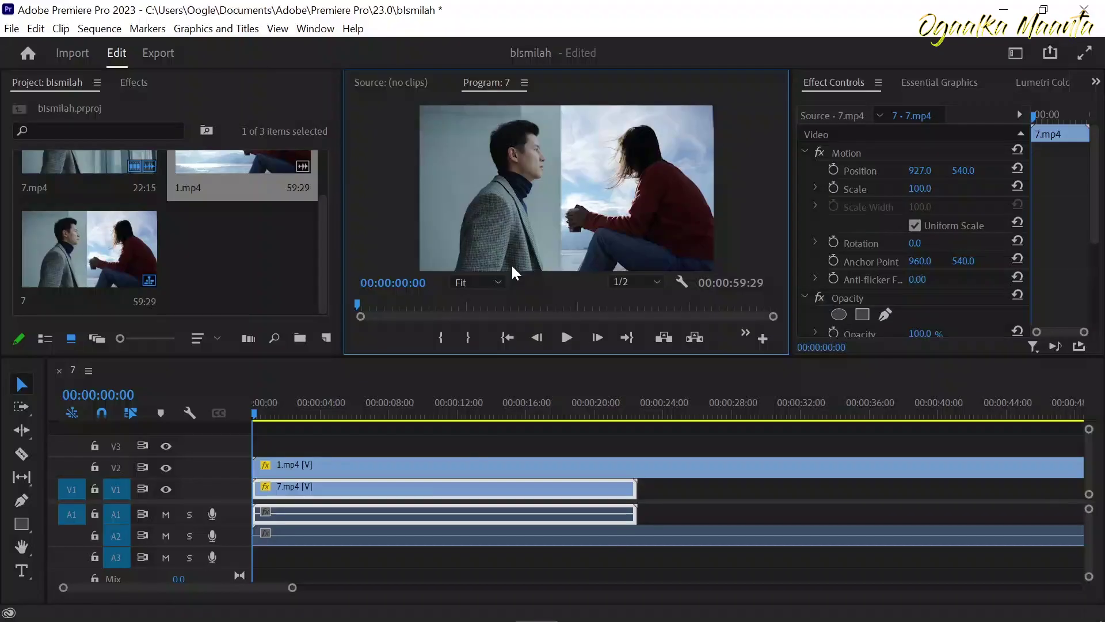
# Set the feather of the opacity mask on 1.mp4 to 100 and check the blended seam in full screen
pyautogui.click(616, 467)
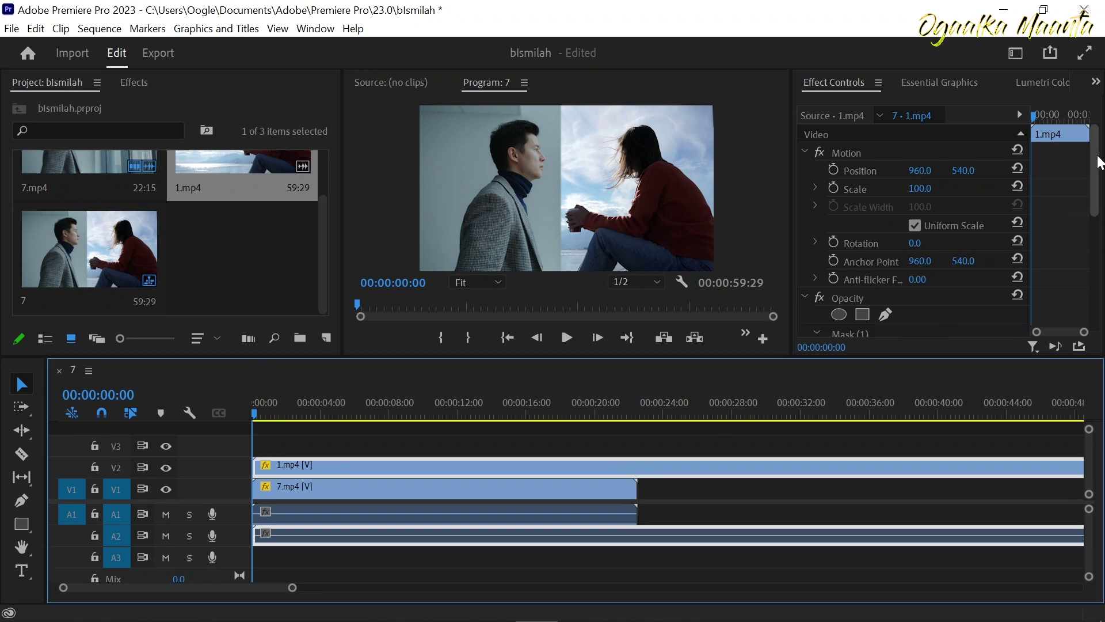
pyautogui.scroll(-5, 960, 259)
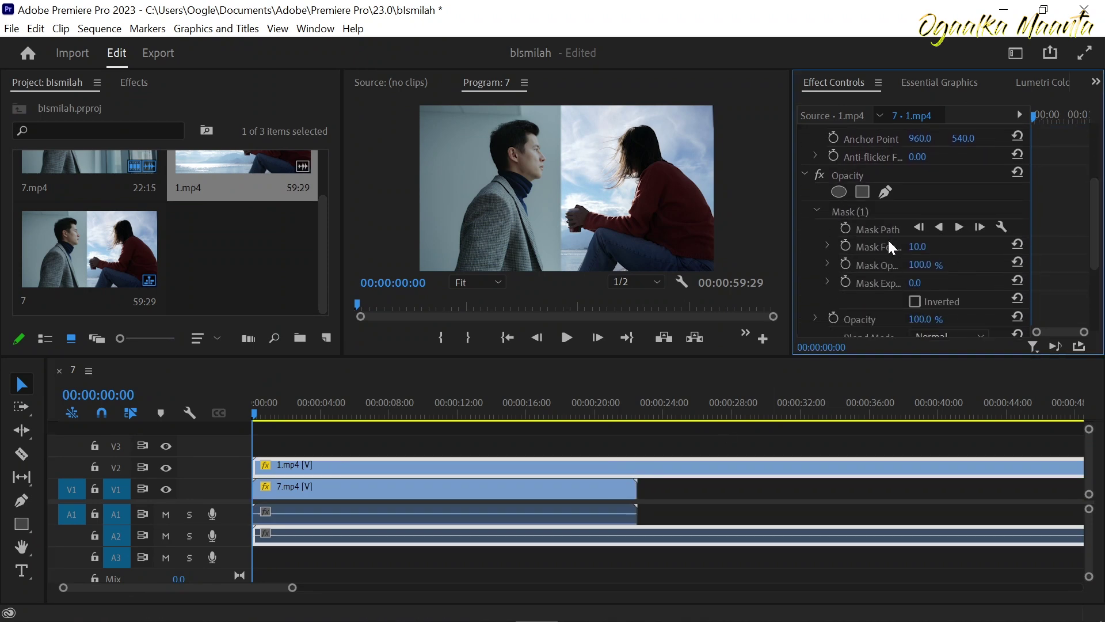
pyautogui.click(919, 246)
pyautogui.write('100')
pyautogui.press('Return')
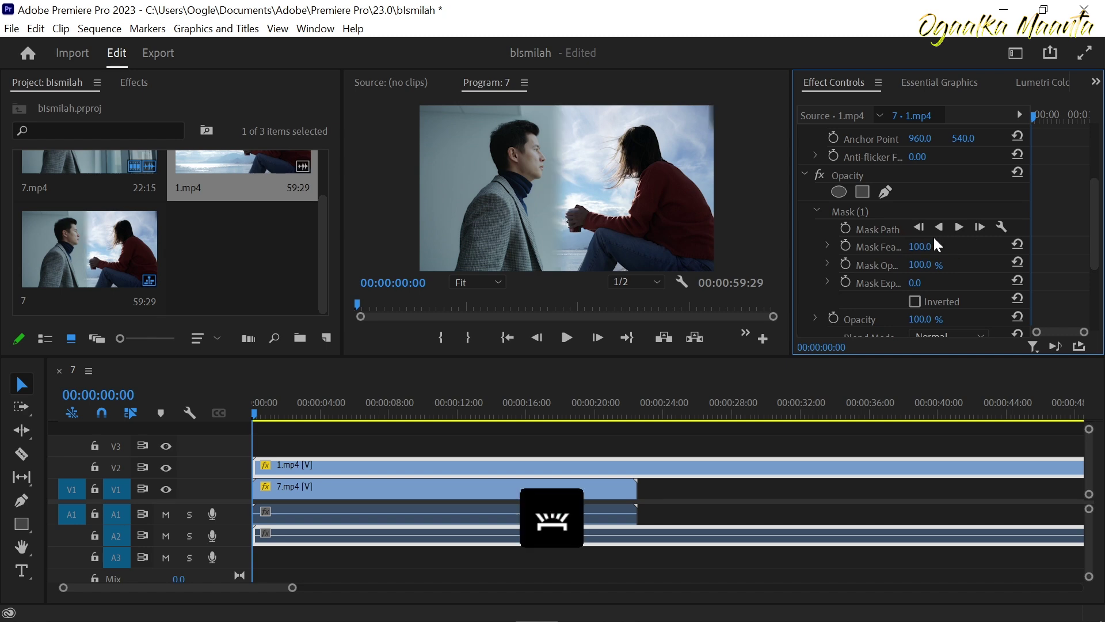
pyautogui.click(1089, 61)
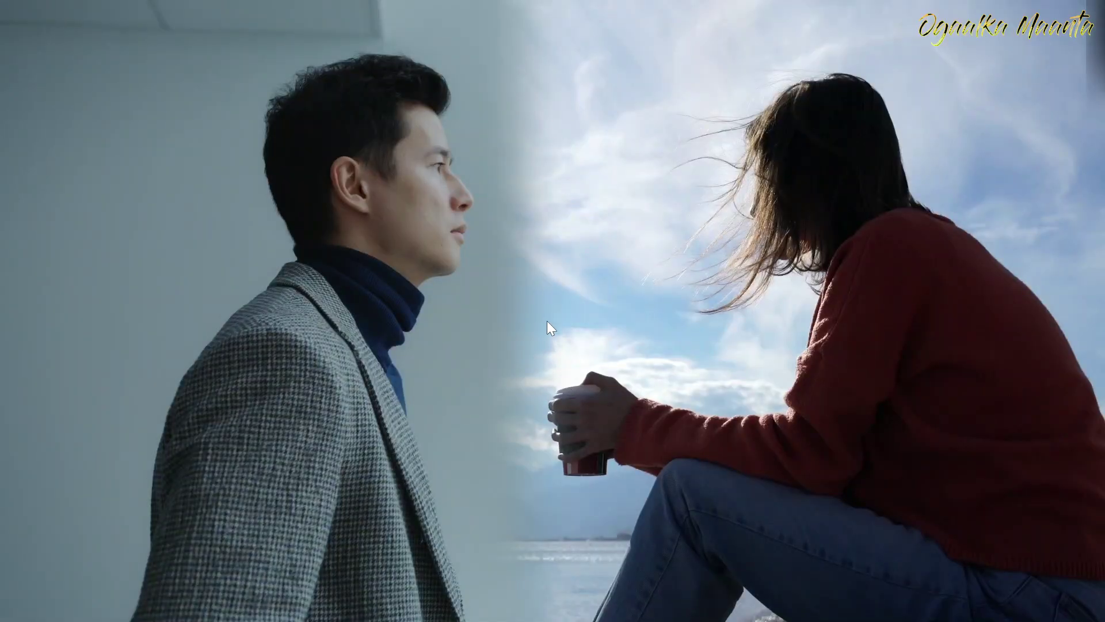
pyautogui.press('Escape')
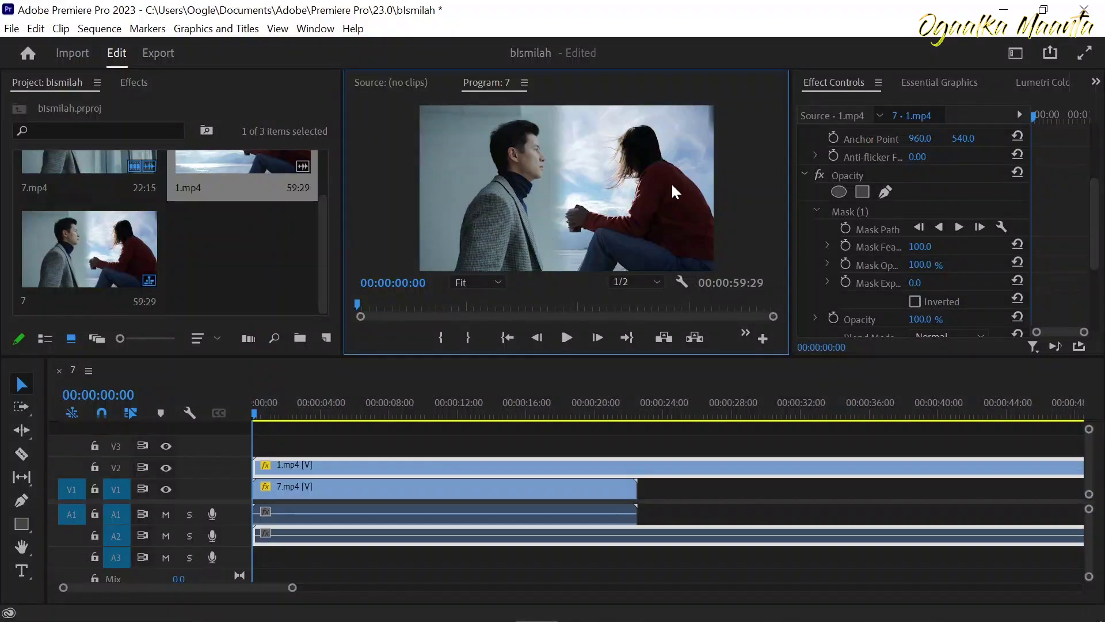
# Compare the seam by setting the opacity mask's feather to 0 and restoring it to 100
pyautogui.click(919, 246)
pyautogui.write('0')
pyautogui.press('Return')
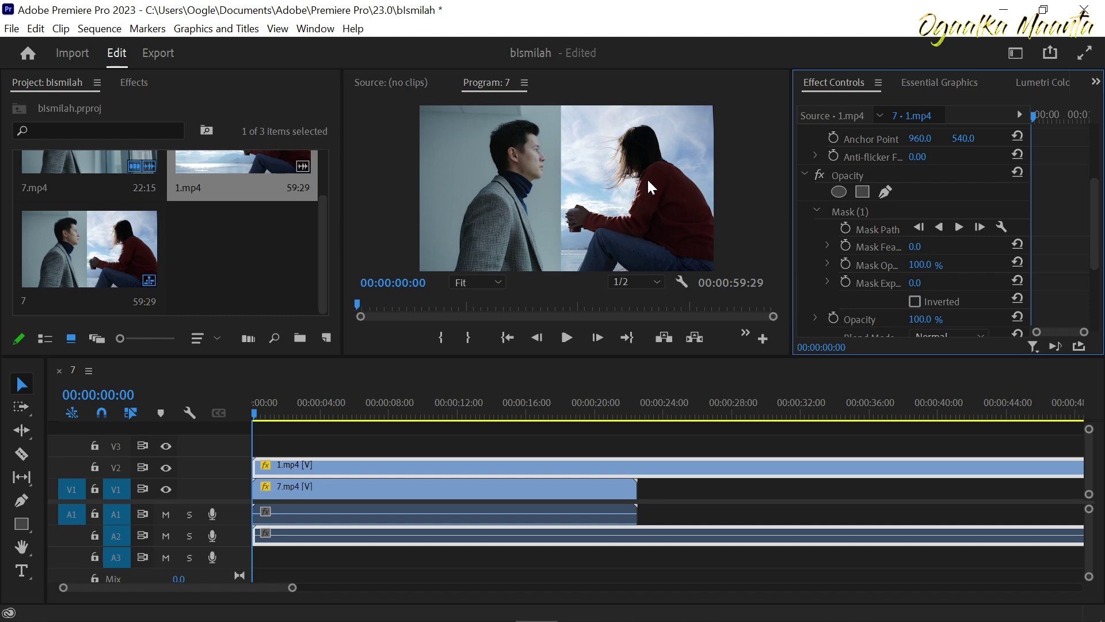
pyautogui.click(919, 248)
pyautogui.write('100')
pyautogui.press('Return')
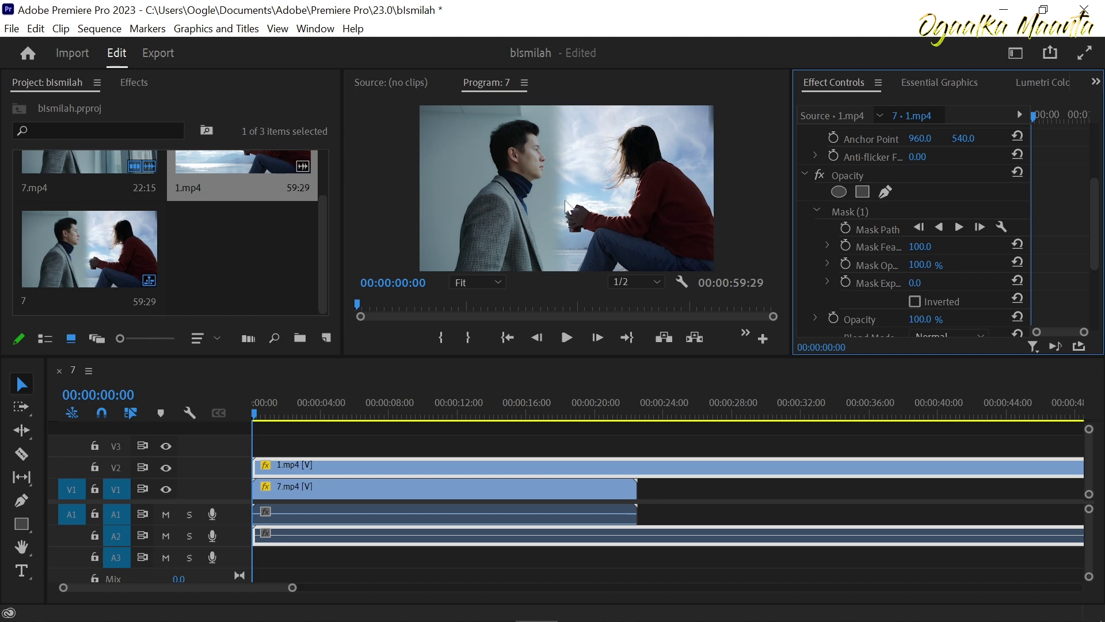
# Search the effects for "gau" and apply Gaussian Blur to the 1.mp4 clip on V2
pyautogui.click(130, 85)
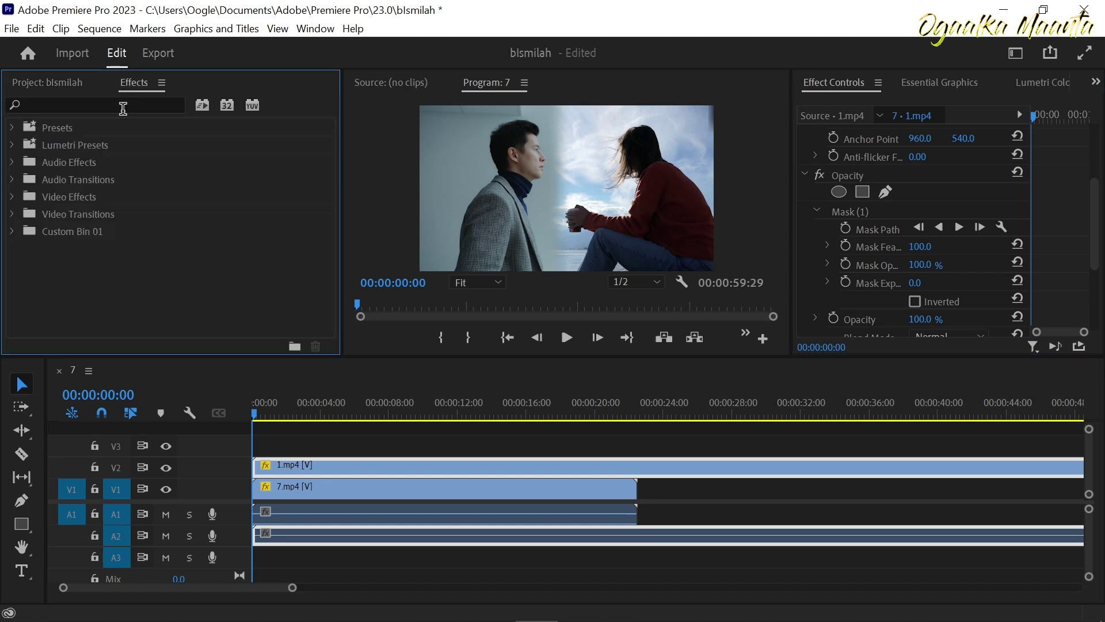
pyautogui.click(123, 106)
pyautogui.write('gua')
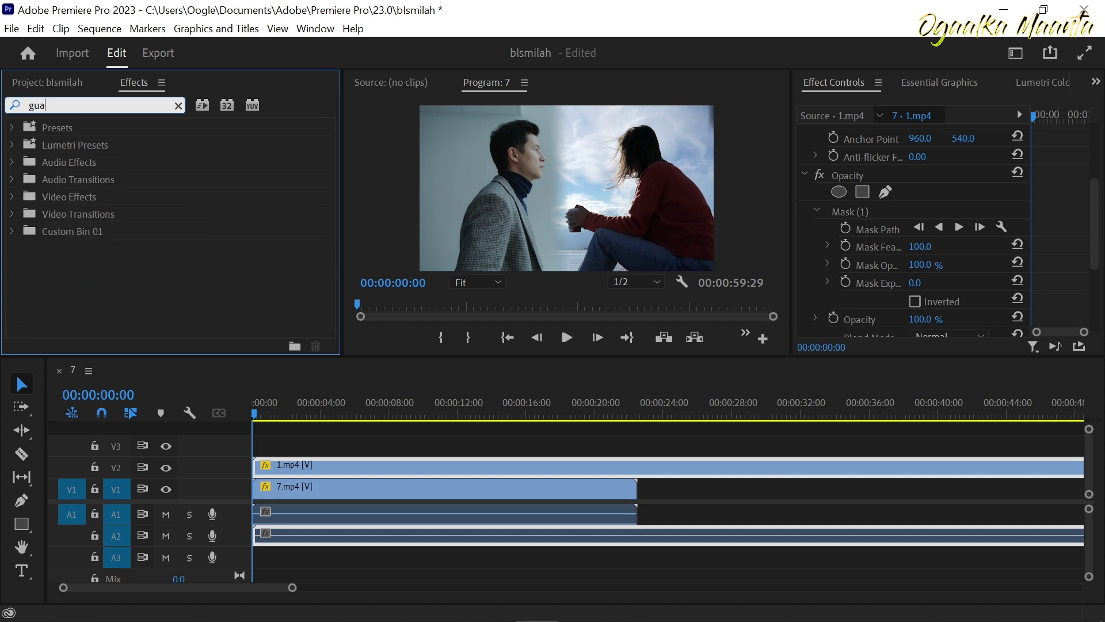
pyautogui.press('BackSpace')
pyautogui.press('BackSpace')
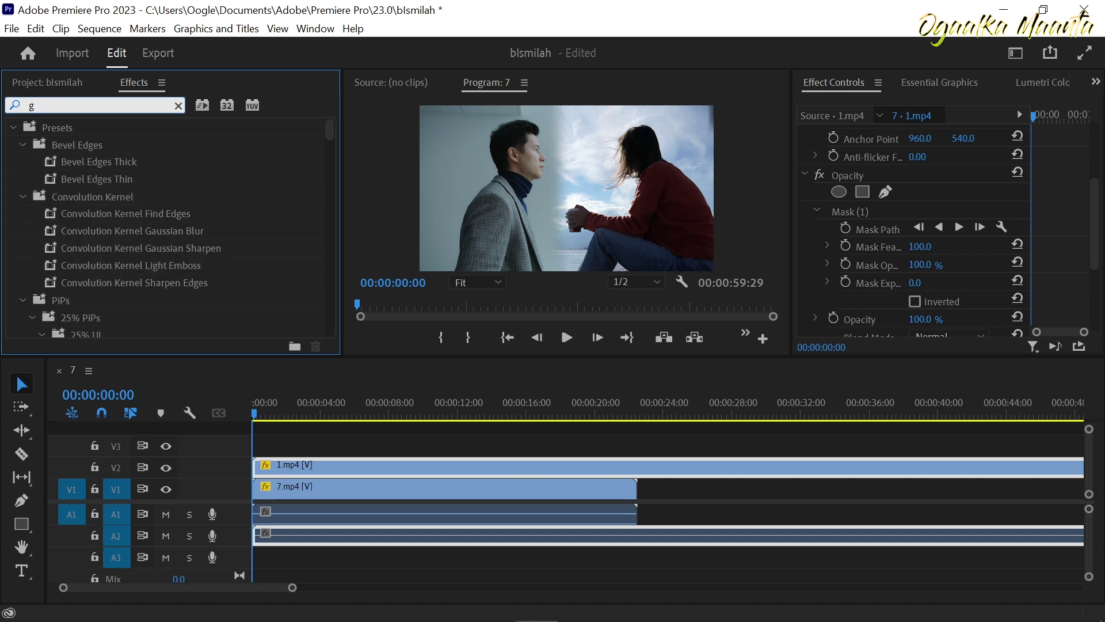
pyautogui.write('au')
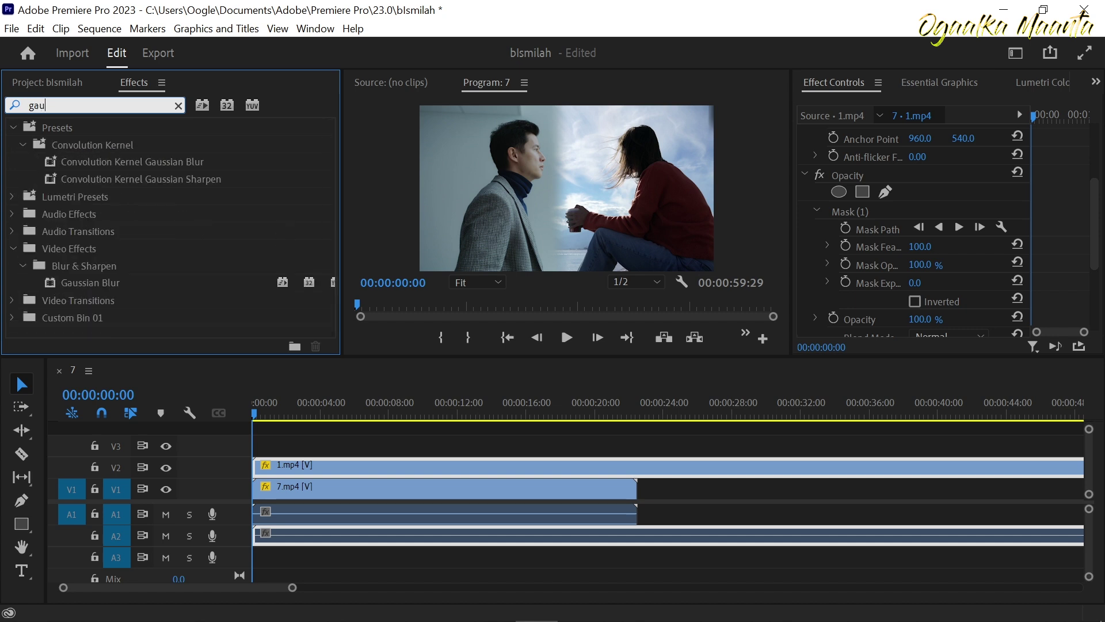
pyautogui.click(69, 276)
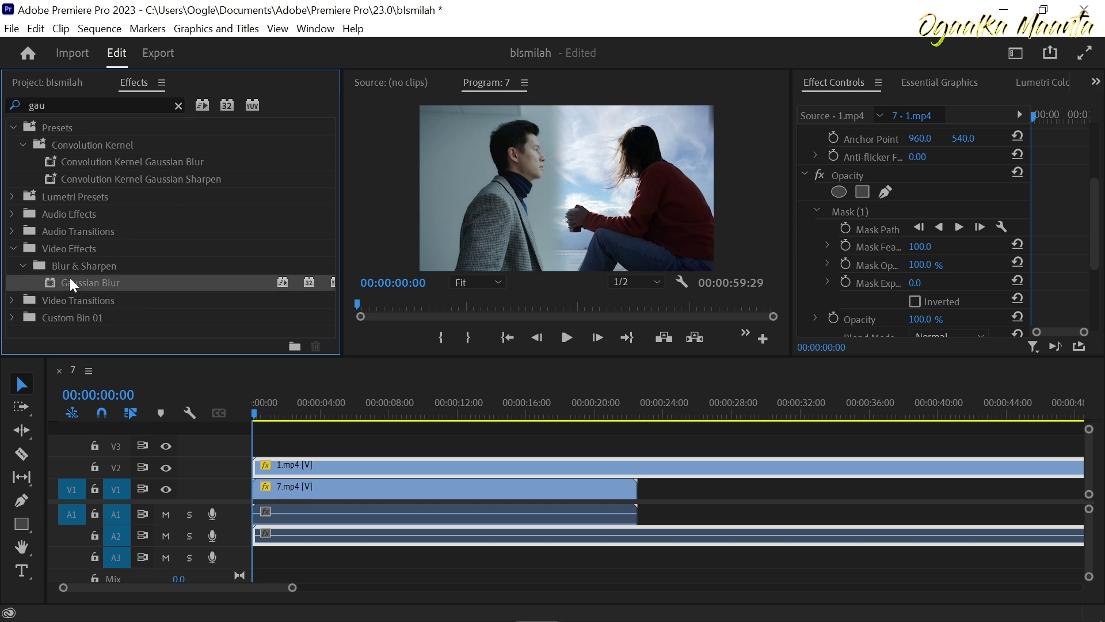
pyautogui.moveTo(70, 277); pyautogui.dragTo(327, 462)
# Try a Gaussian Blur blurriness of 44 on 1.mp4 and reset it to the default
pyautogui.moveTo(1096, 200); pyautogui.dragTo(1095, 265)
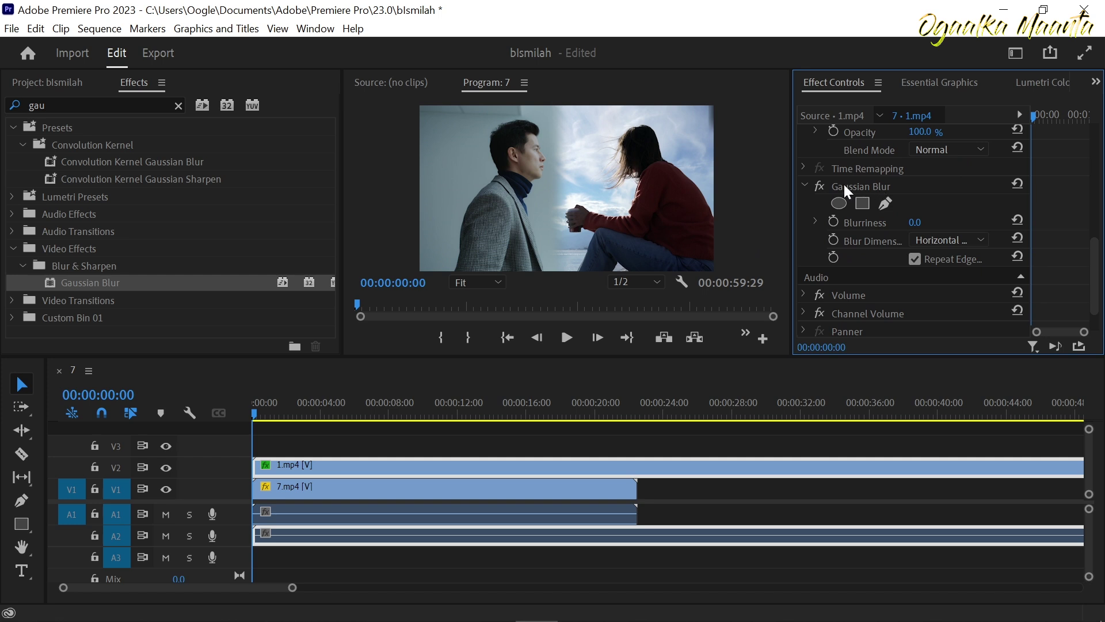
pyautogui.click(915, 222)
pyautogui.write('29')
pyautogui.press('Return')
pyautogui.moveTo(917, 222); pyautogui.dragTo(941, 221)
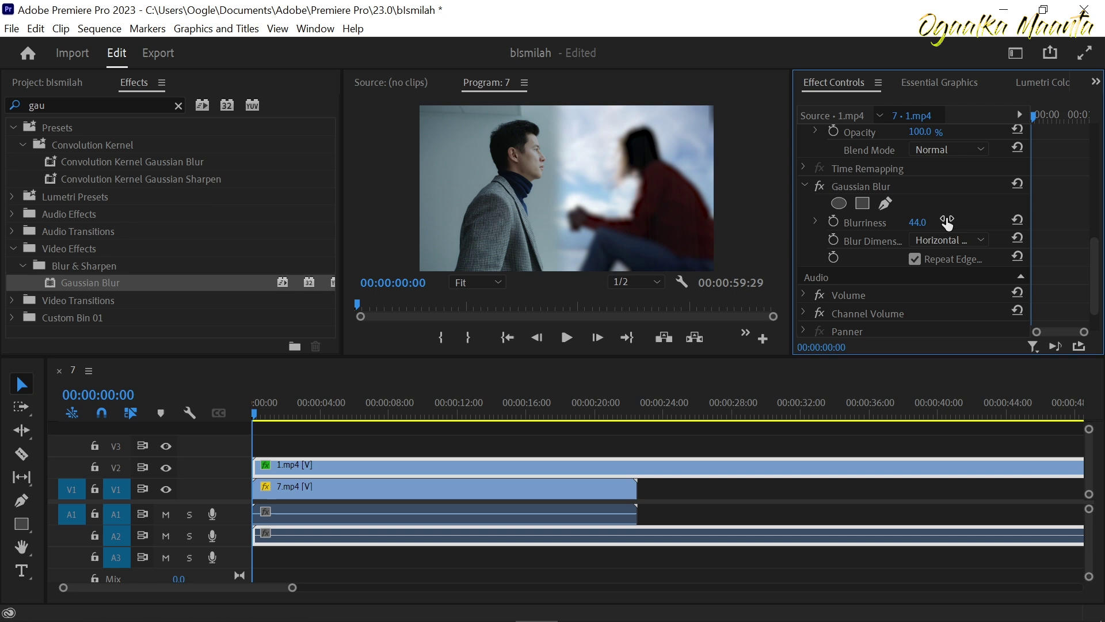
pyautogui.click(1018, 220)
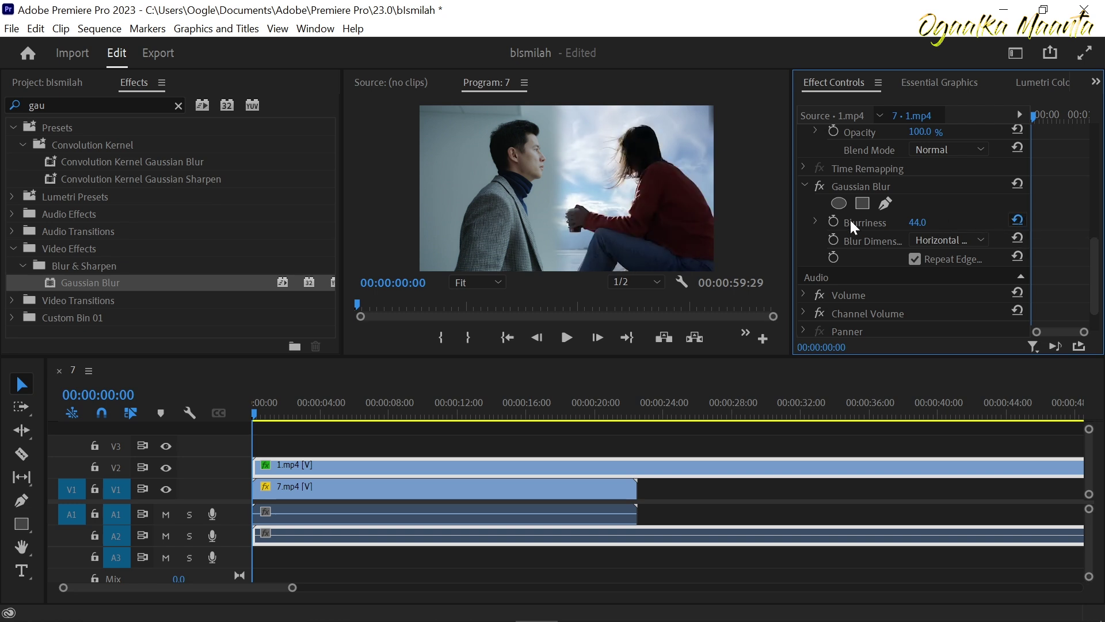
# Draw a four-point freeform mask for the Gaussian Blur on 1.mp4 around the woman's head and adjust its upper corners
pyautogui.click(882, 207)
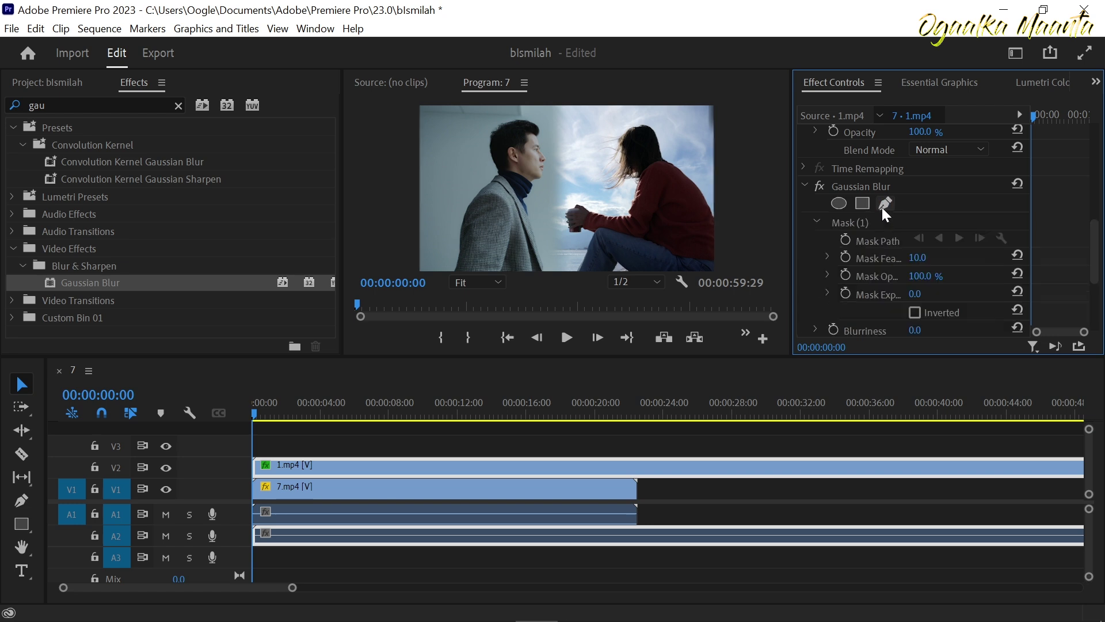
pyautogui.click(585, 125)
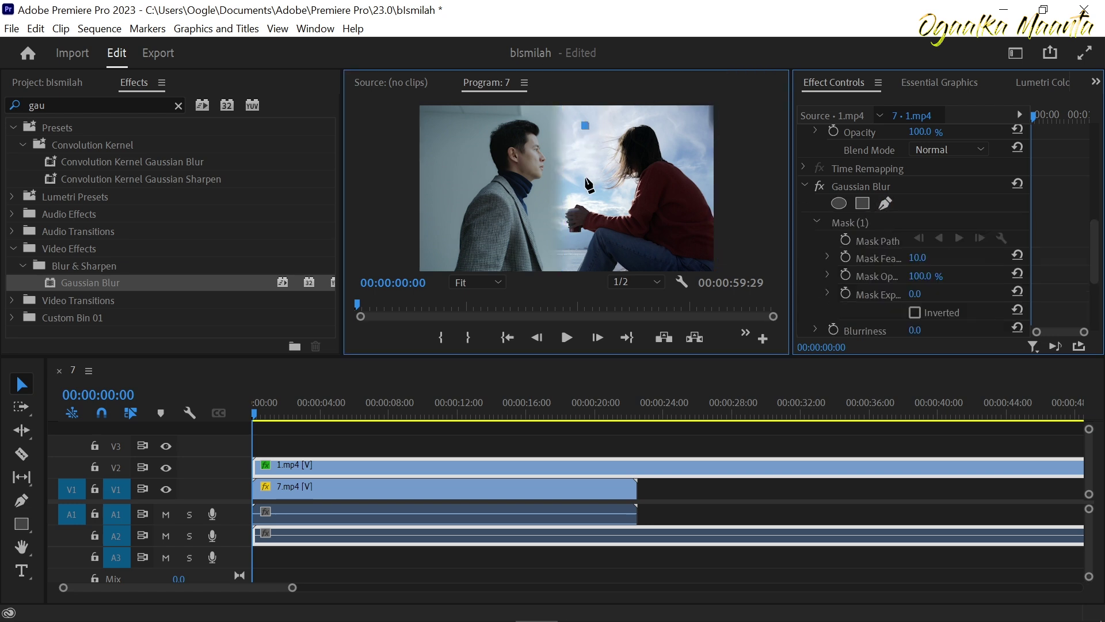
pyautogui.click(585, 175)
pyautogui.click(686, 175)
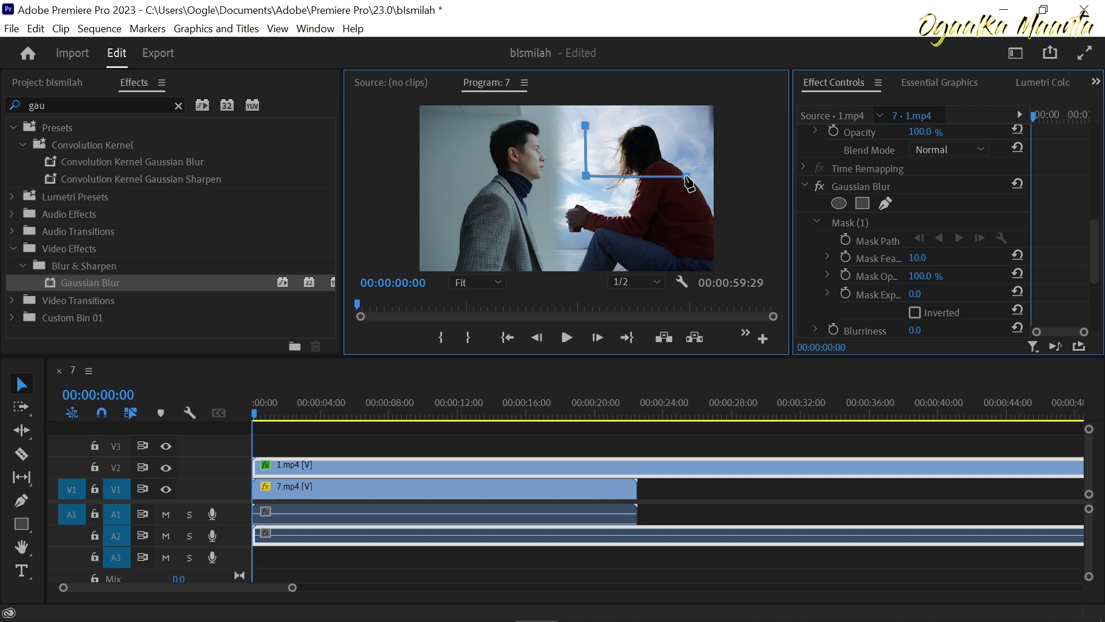
pyautogui.click(684, 130)
pyautogui.click(586, 125)
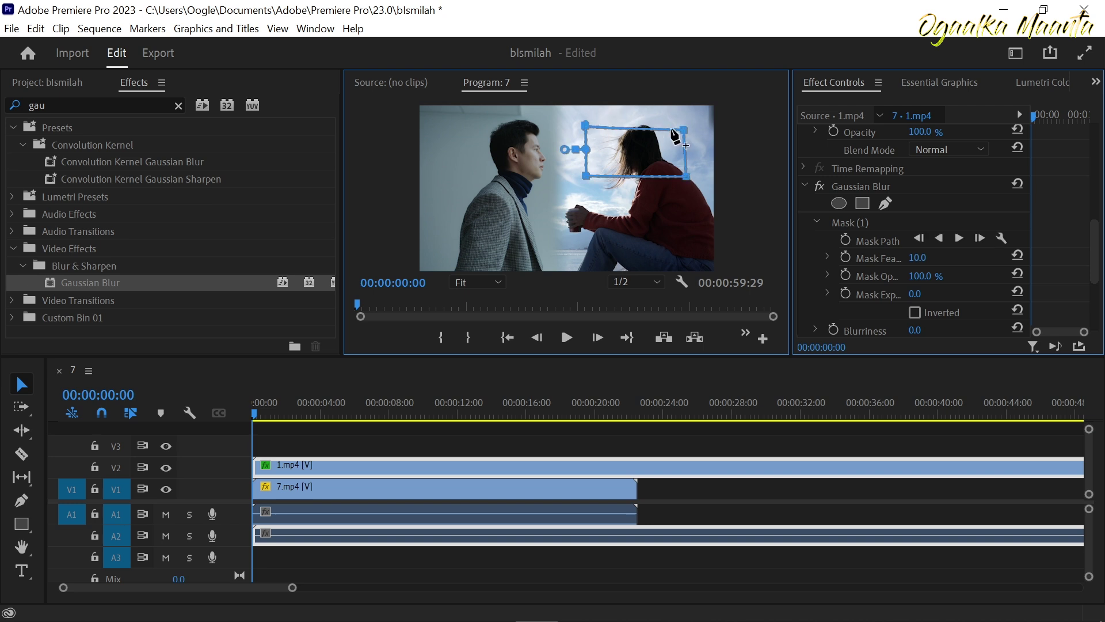
pyautogui.moveTo(683, 130); pyautogui.dragTo(684, 113)
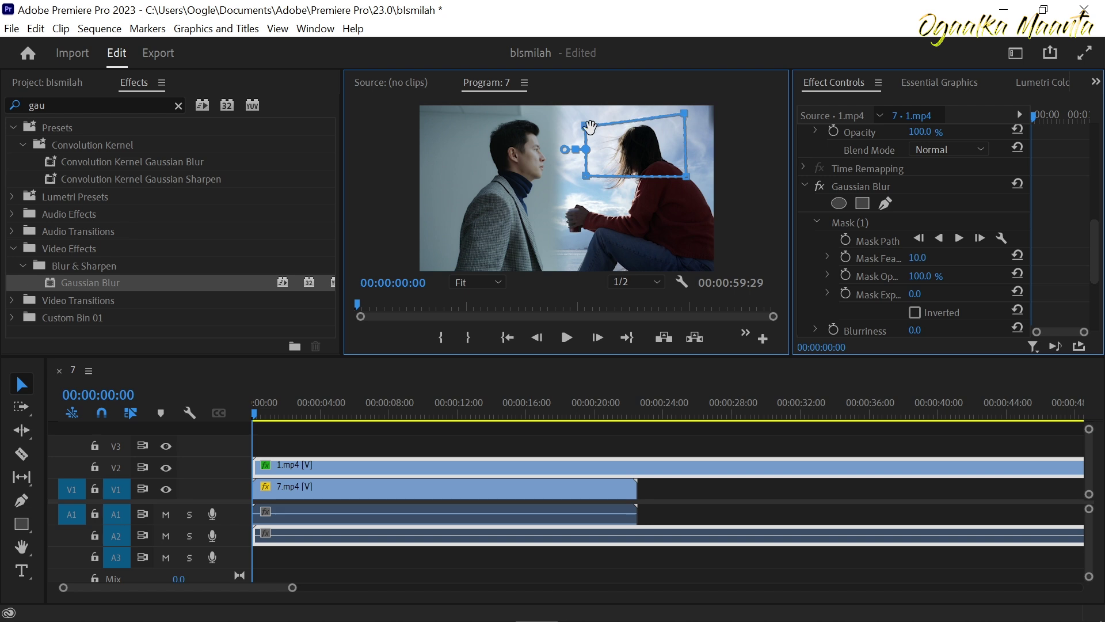
pyautogui.moveTo(587, 125)
pyautogui.mouseDown()
pyautogui.moveTo(579, 109)
pyautogui.moveTo(584, 124)
pyautogui.mouseUp()
# Set the blurriness of the masked Gaussian Blur to 75
pyautogui.moveTo(1096, 266); pyautogui.dragTo(1098, 281)
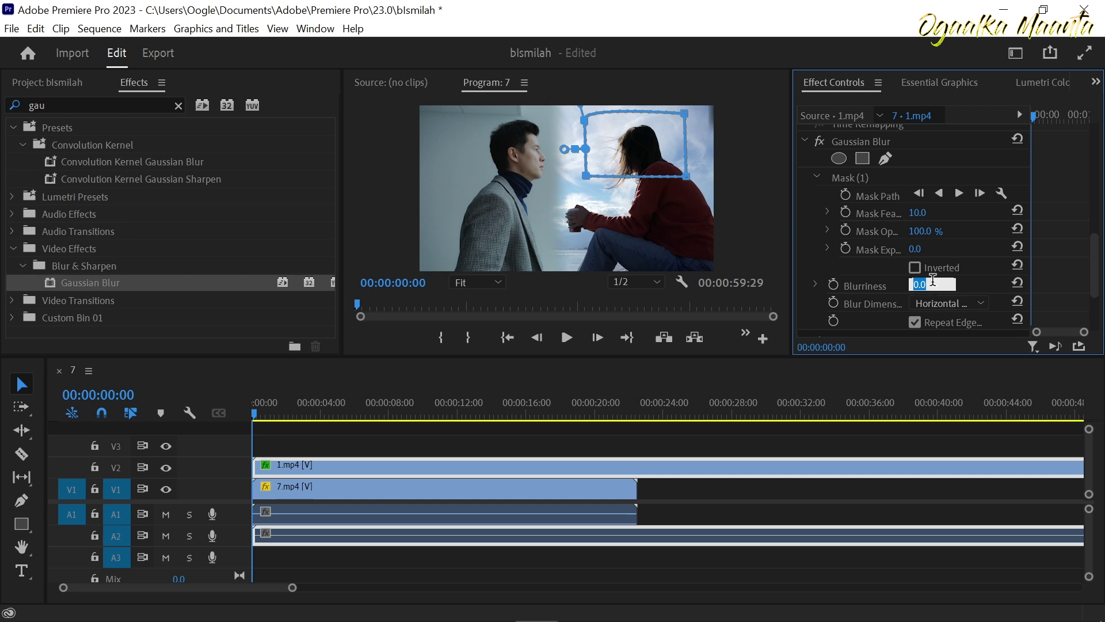
pyautogui.write('75')
pyautogui.press('Return')
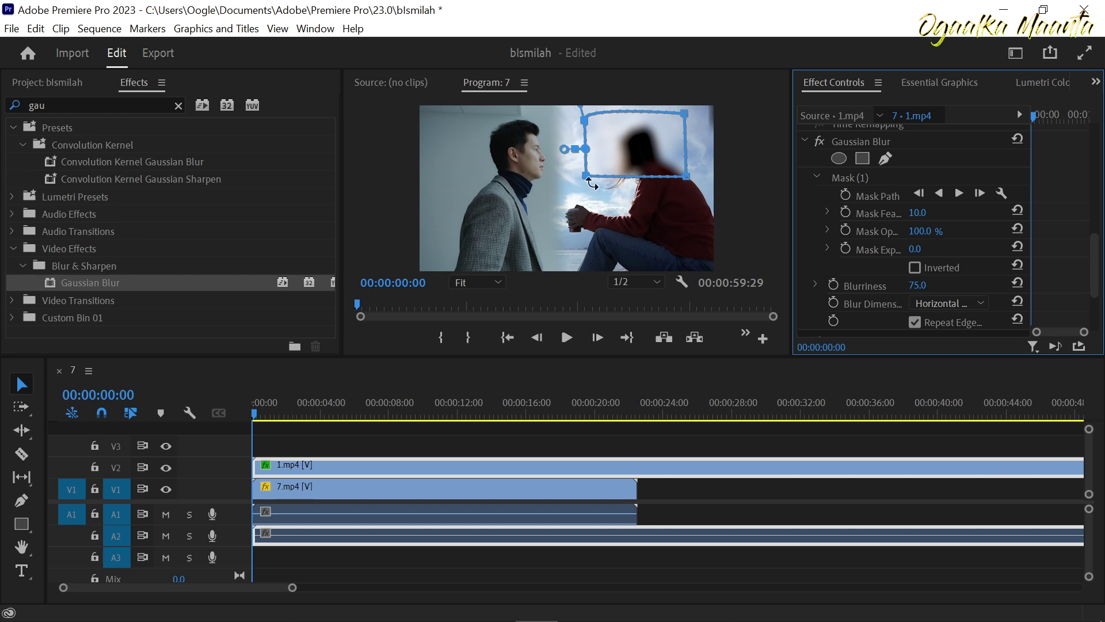
# Keyframe the Gaussian Blur blurriness on 1.mp4, holding 75 from 00:00:00:00 to 00:00:13:07 and dropping to 0 at 00:00:19:12
pyautogui.click(256, 414)
pyautogui.moveTo(255, 412); pyautogui.dragTo(231, 419)
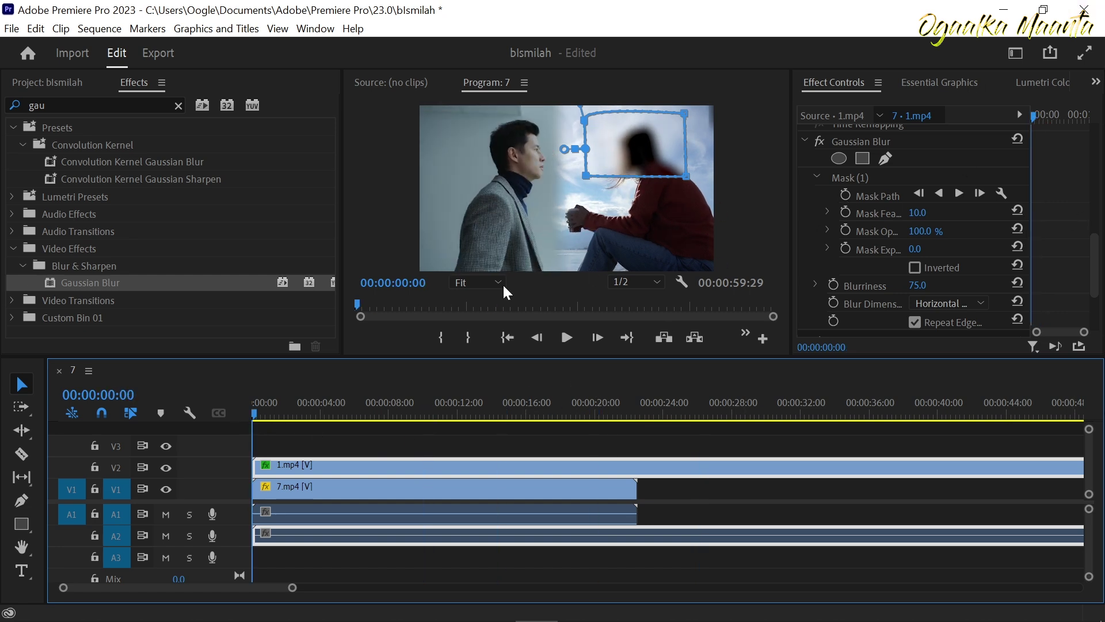
pyautogui.click(834, 286)
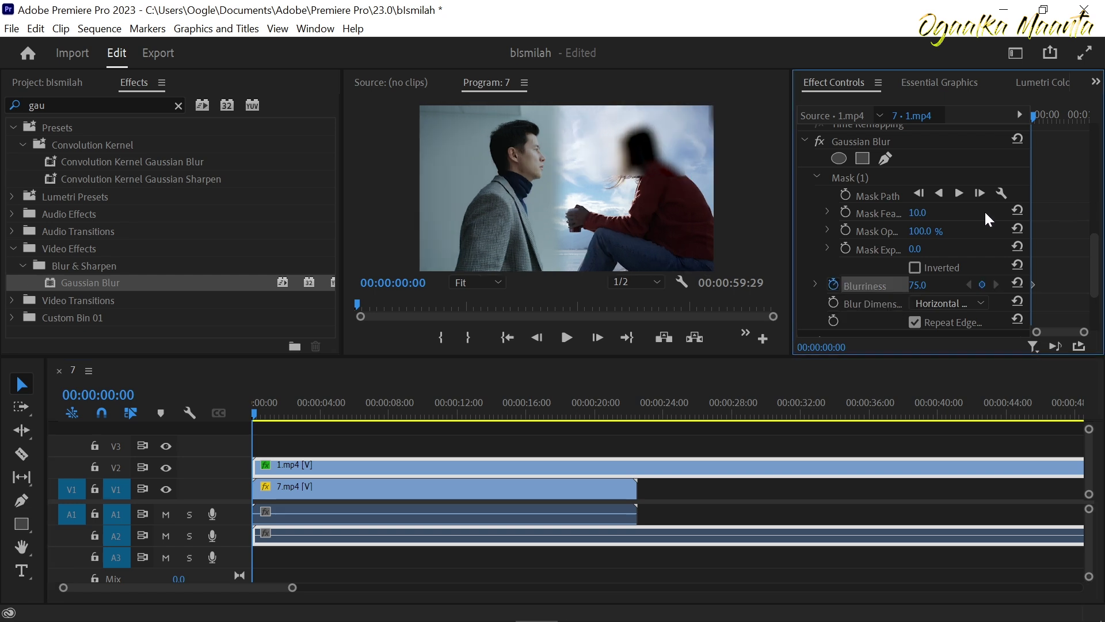
pyautogui.click(1043, 115)
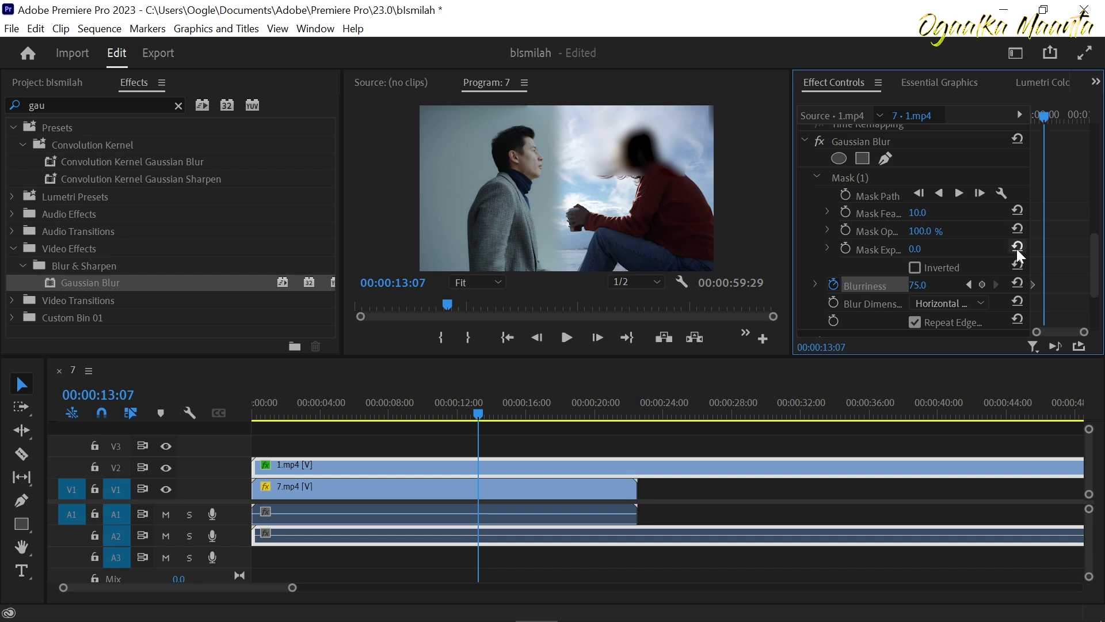
pyautogui.click(983, 285)
pyautogui.moveTo(1044, 115); pyautogui.dragTo(1049, 116)
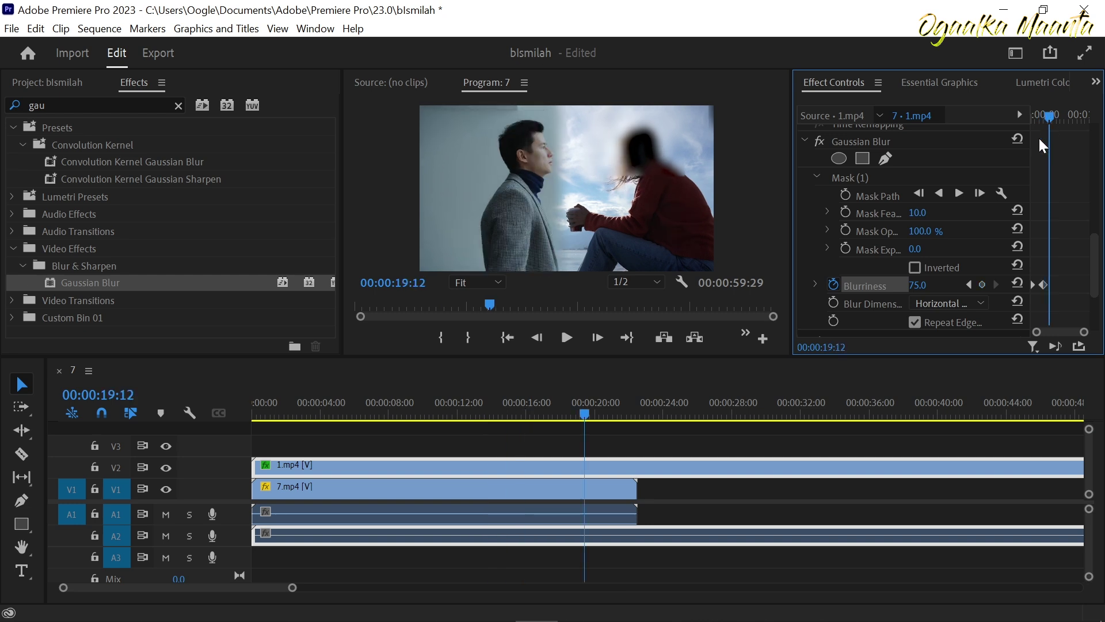
pyautogui.click(1015, 287)
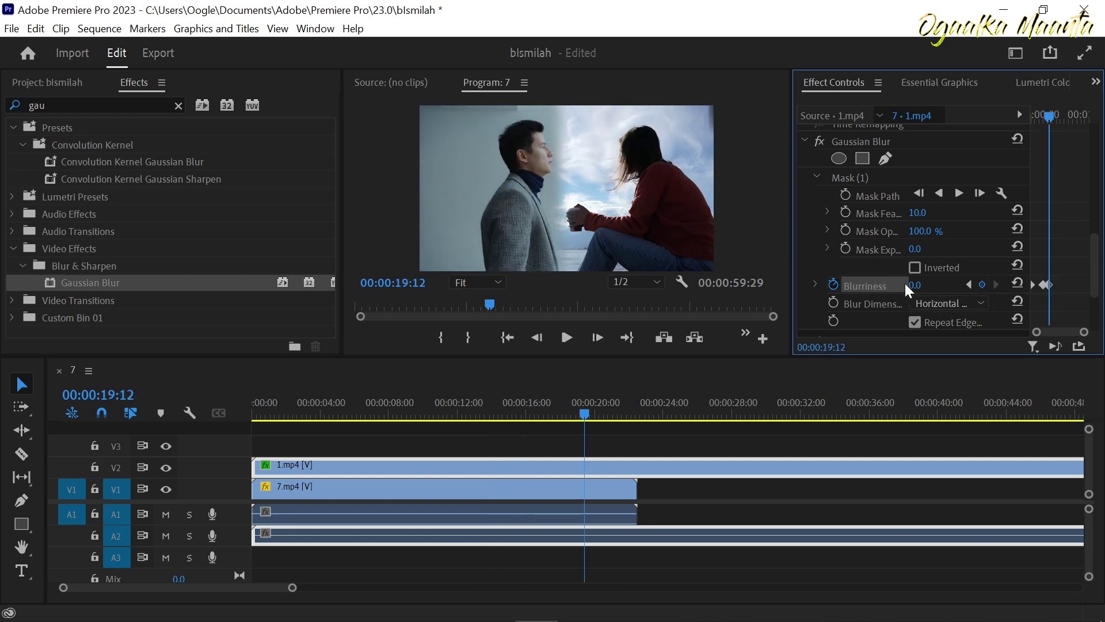
# Play the sequence from the start to check how the blur on the woman's head fades out
pyautogui.click(507, 336)
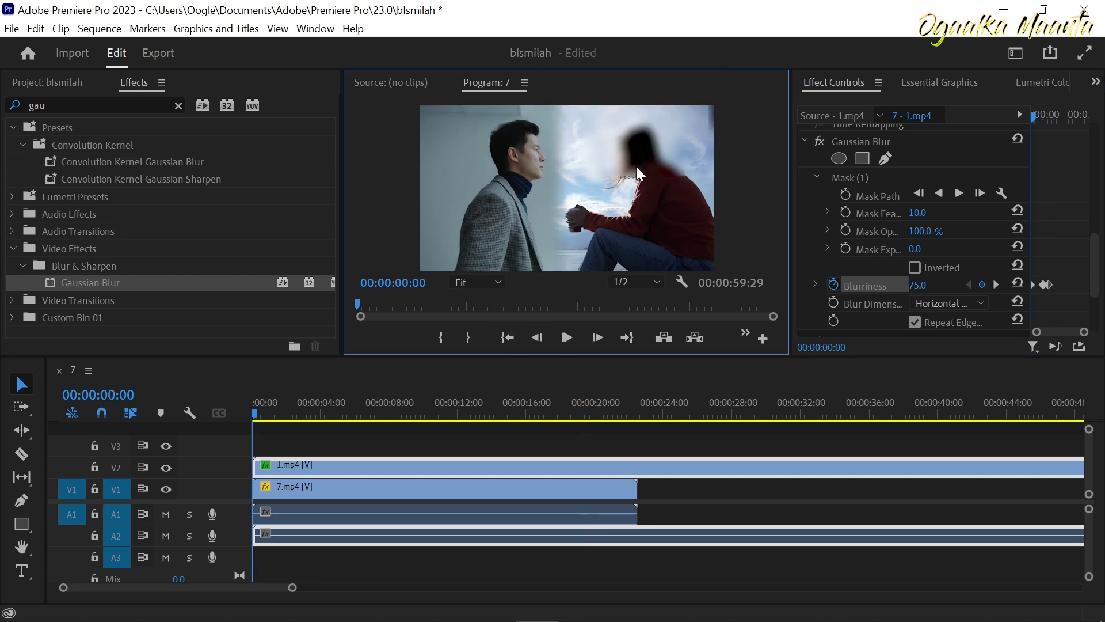
pyautogui.press('space')
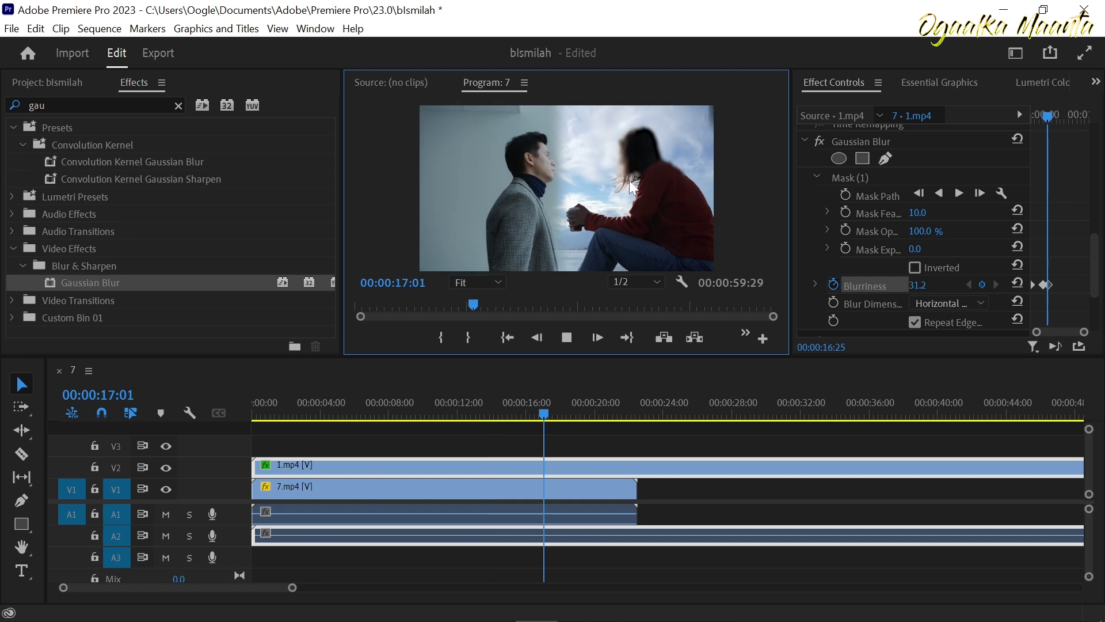
pyautogui.click(510, 302)
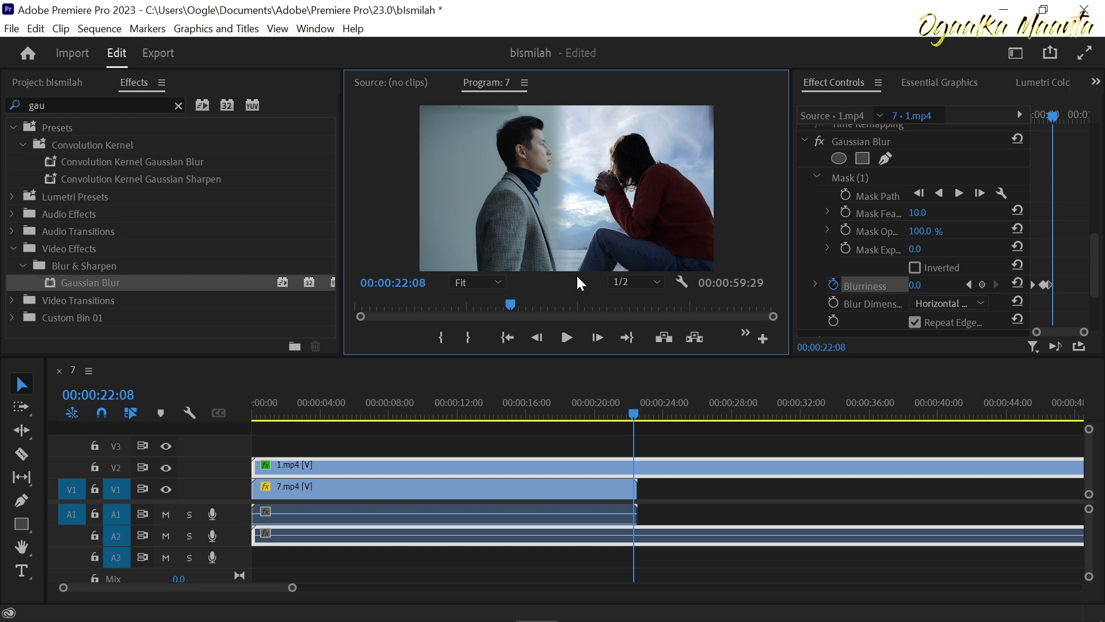
pyautogui.click(140, 77)
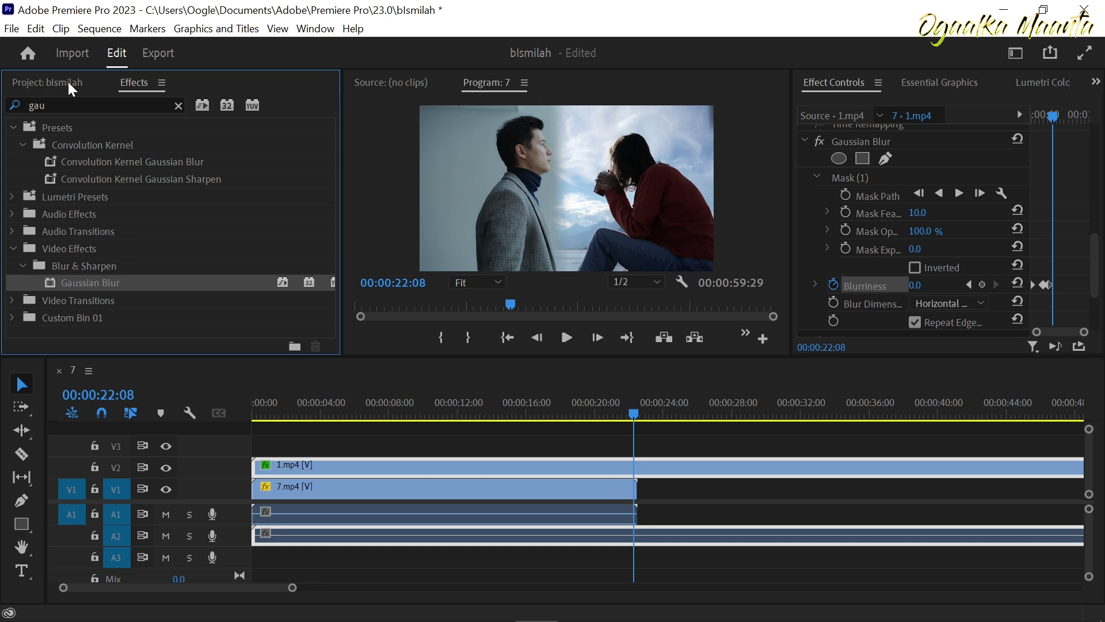
pyautogui.click(31, 82)
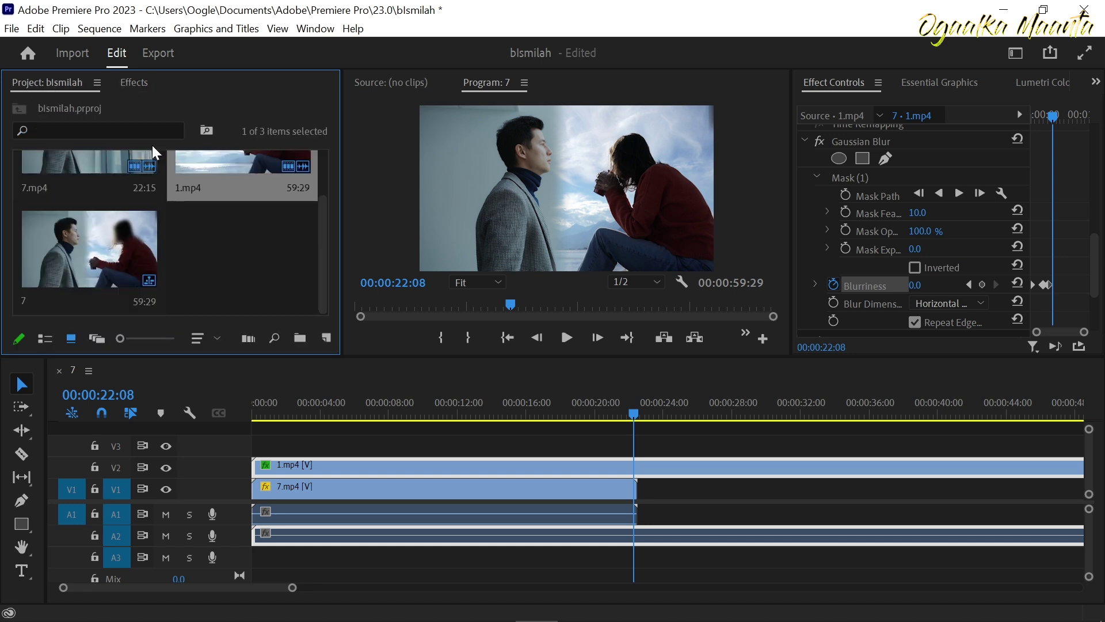
pyautogui.doubleClick(228, 259)
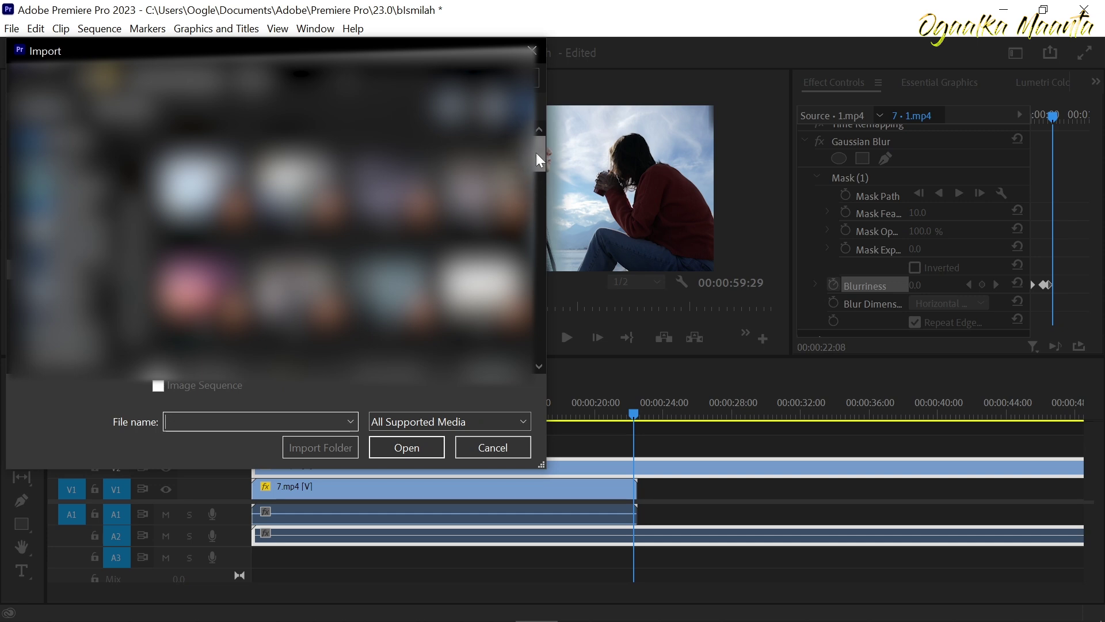
pyautogui.moveTo(537, 153); pyautogui.dragTo(534, 342)
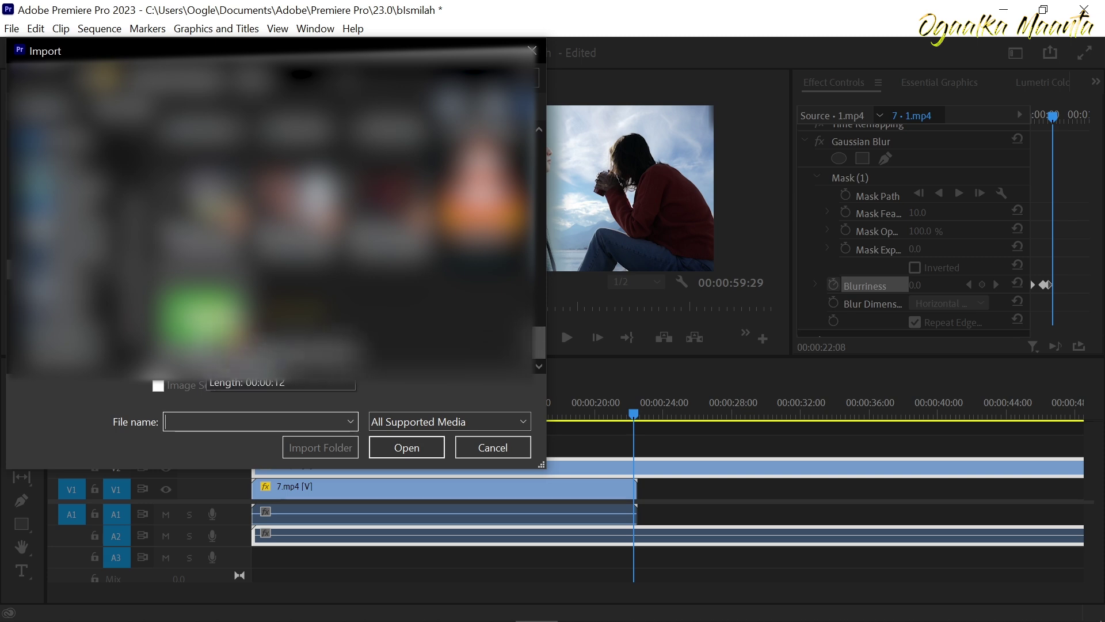
pyautogui.click(208, 366)
pyautogui.click(395, 442)
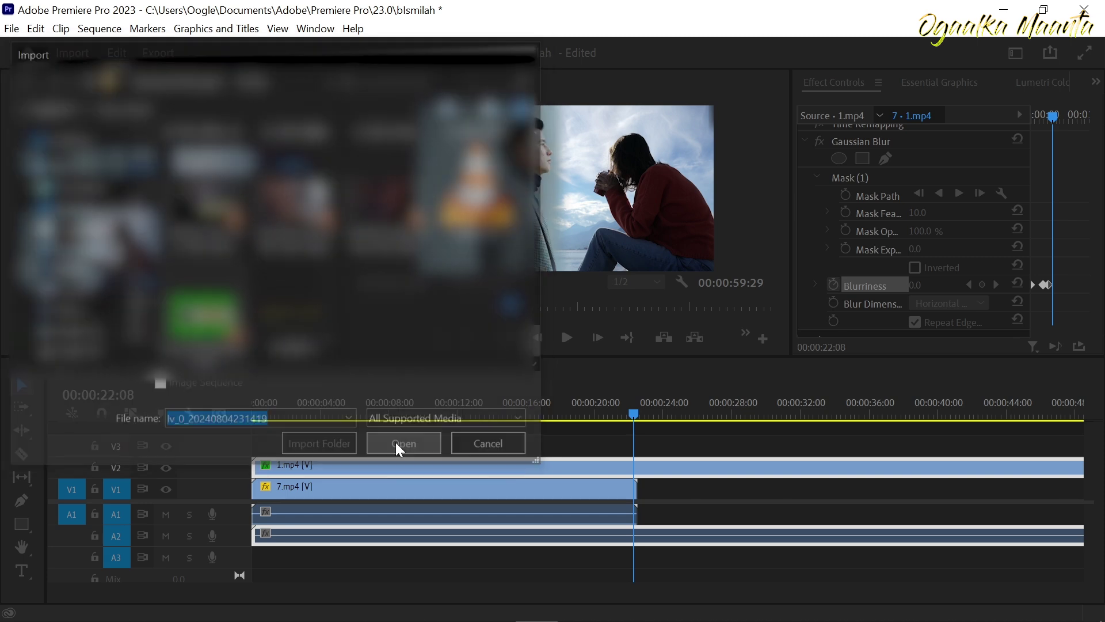
# Place the subscribe clip on V3 starting about 2 seconds into the sequence and set its scale to 50
pyautogui.moveTo(244, 252); pyautogui.dragTo(285, 444)
pyautogui.moveTo(636, 415); pyautogui.dragTo(371, 416)
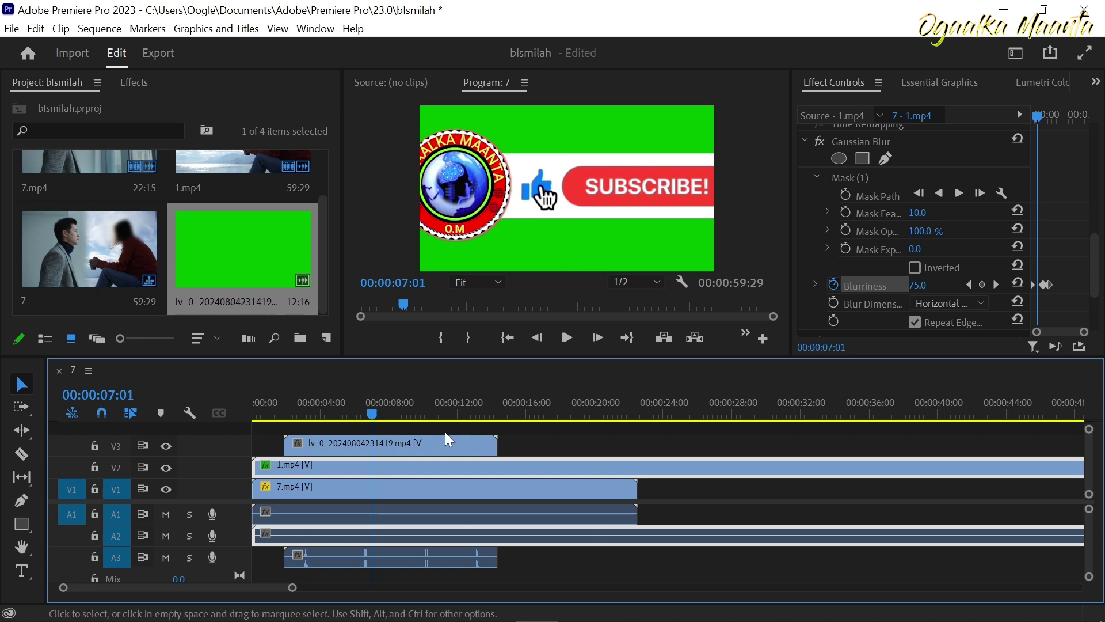
pyautogui.click(430, 441)
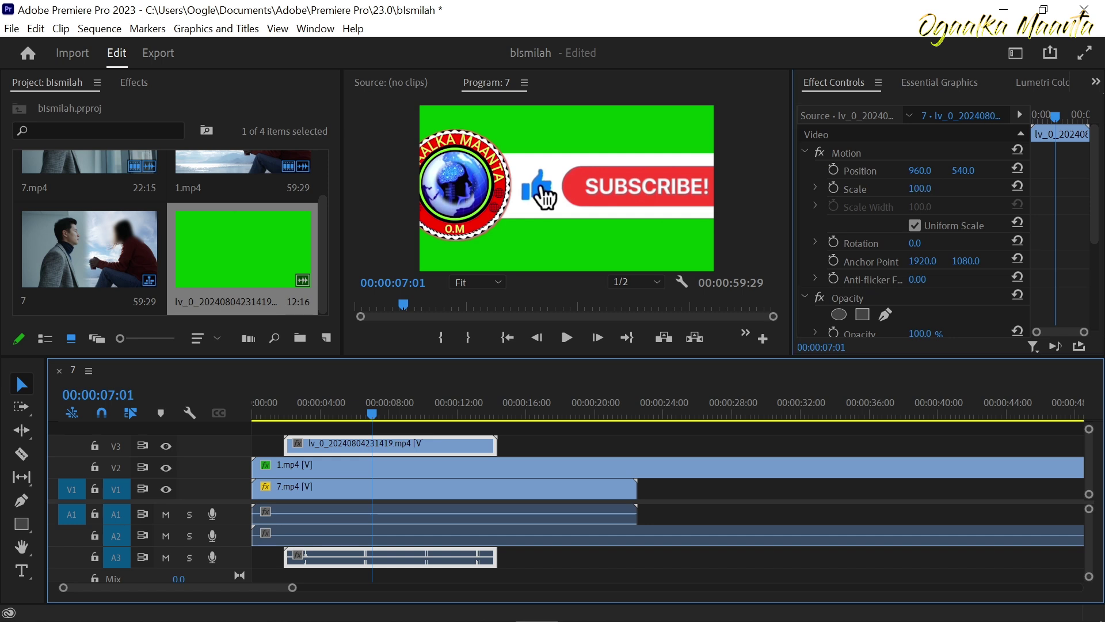
pyautogui.click(932, 185)
pyautogui.write('50')
pyautogui.press('Return')
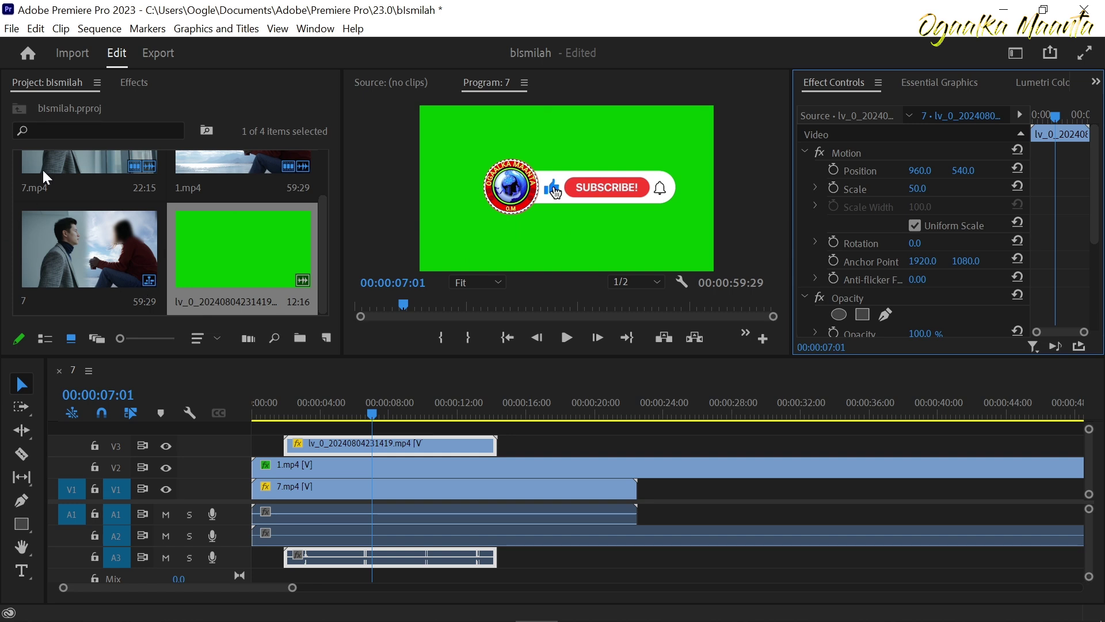
# Find the Ultra Key effect with "ultr", apply it to the subscribe clip on V3, and sample the green background as key color
pyautogui.click(129, 80)
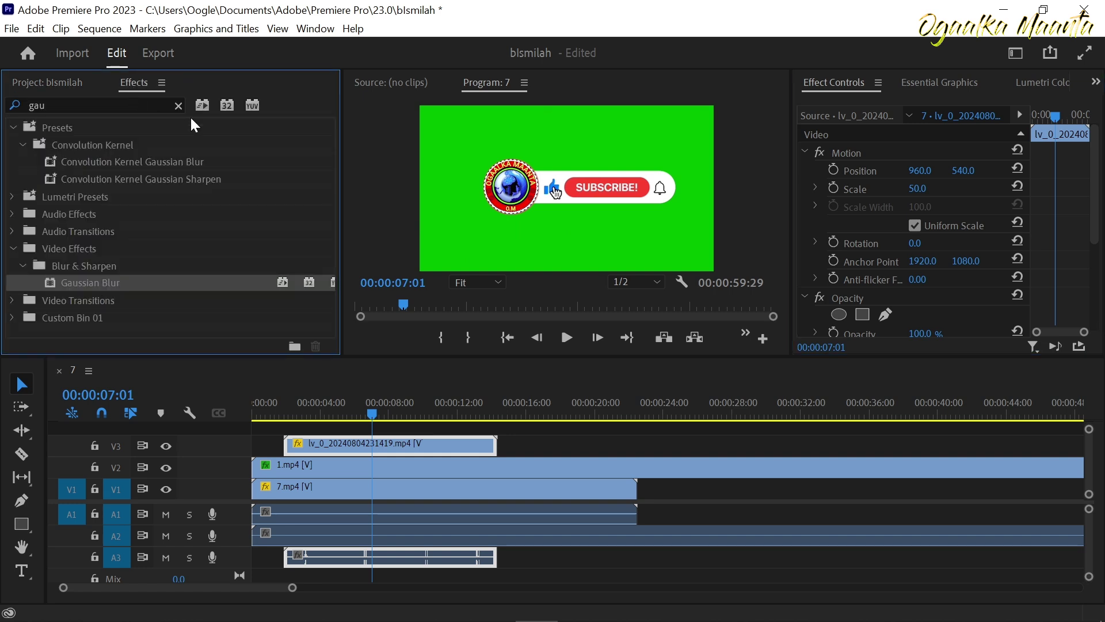
pyautogui.click(178, 106)
pyautogui.click(152, 105)
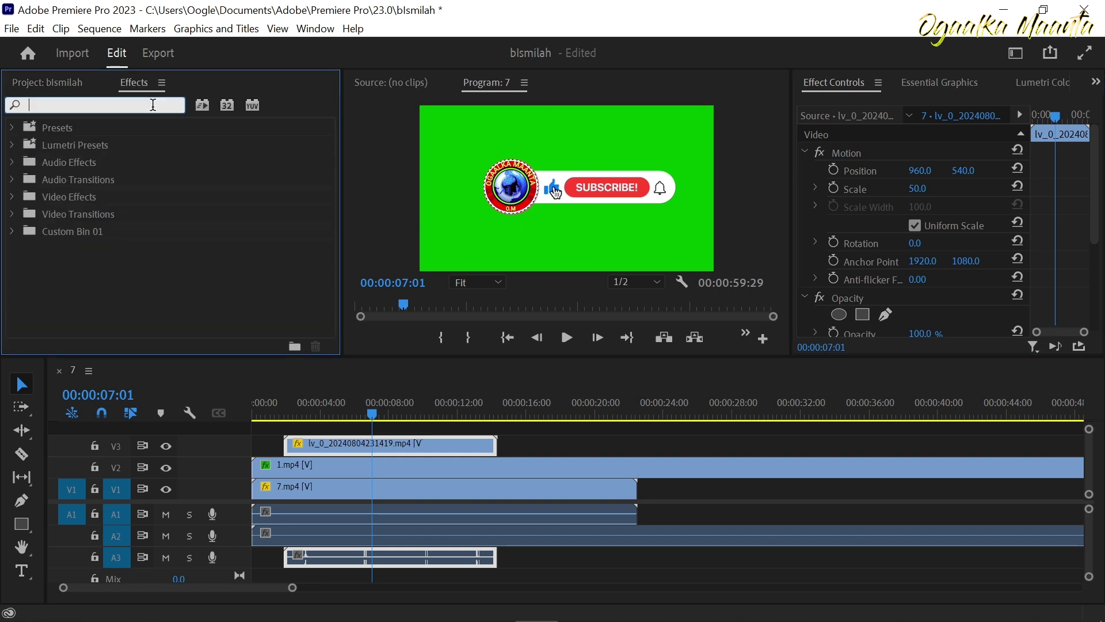
pyautogui.write('ultr')
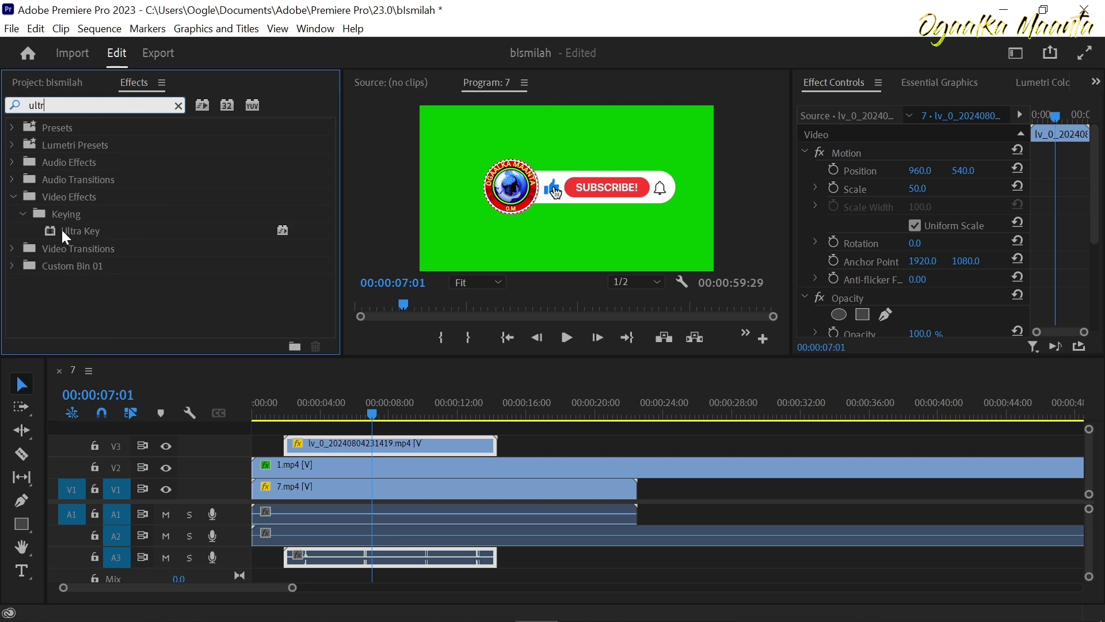
pyautogui.moveTo(61, 228); pyautogui.dragTo(330, 442)
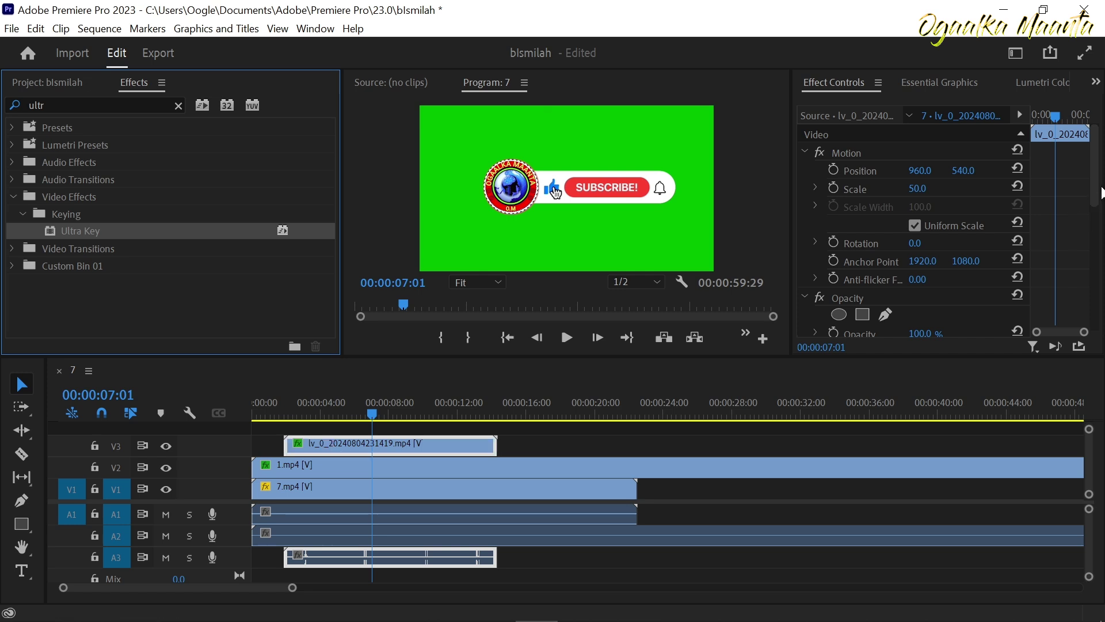
pyautogui.moveTo(1098, 167); pyautogui.dragTo(1099, 264)
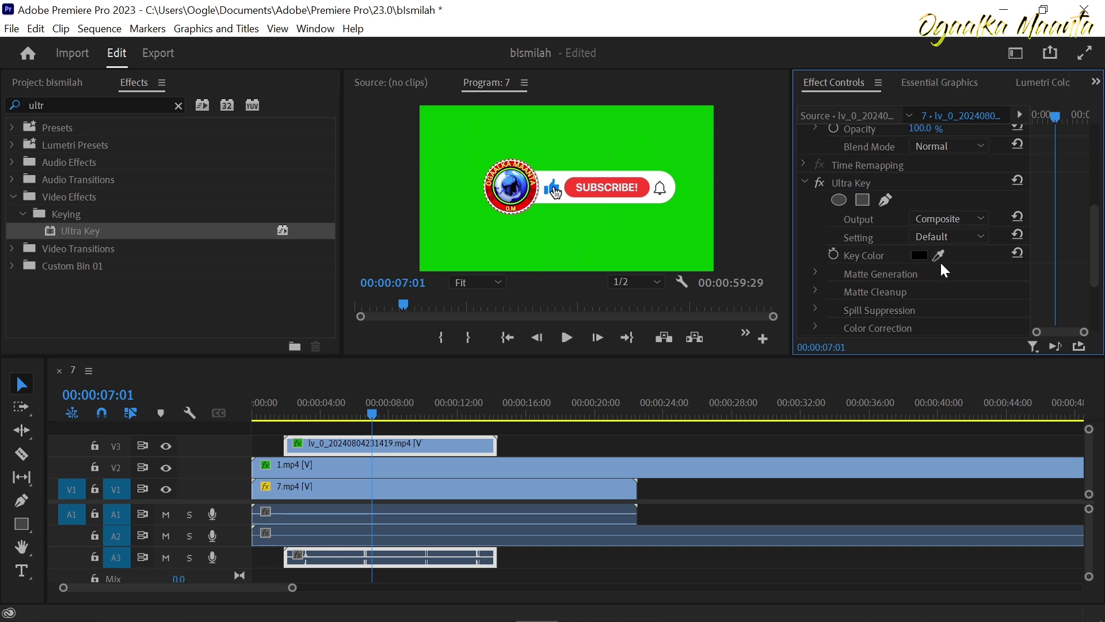
pyautogui.moveTo(937, 257); pyautogui.dragTo(632, 236)
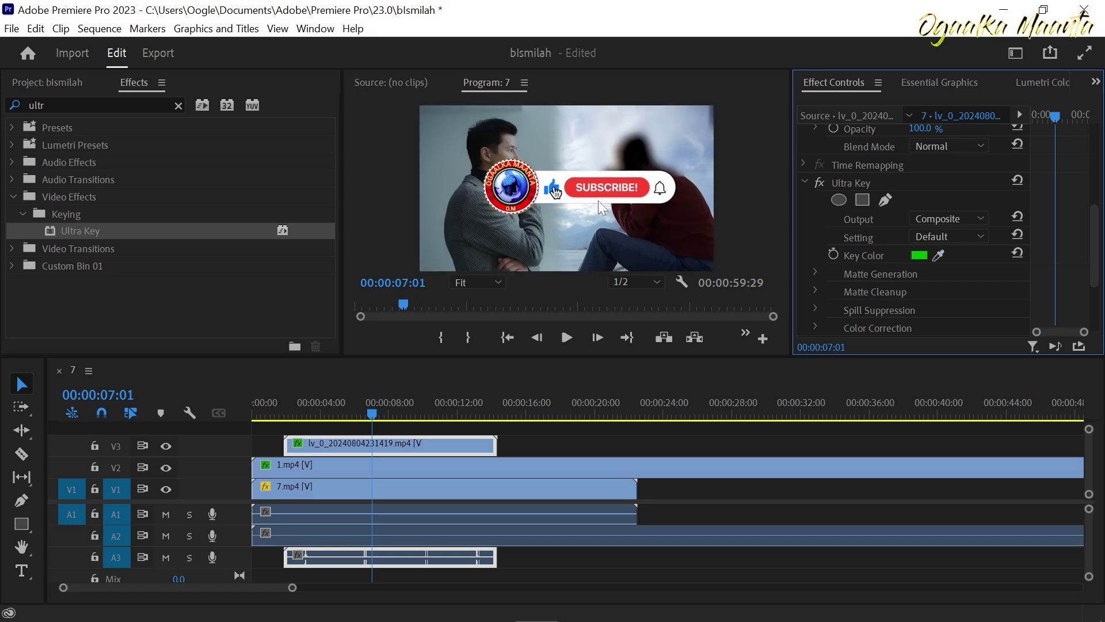
# Set the subscribe clip's scale to 40 and its position to 881, 566
pyautogui.scroll(5, 1097, 219)
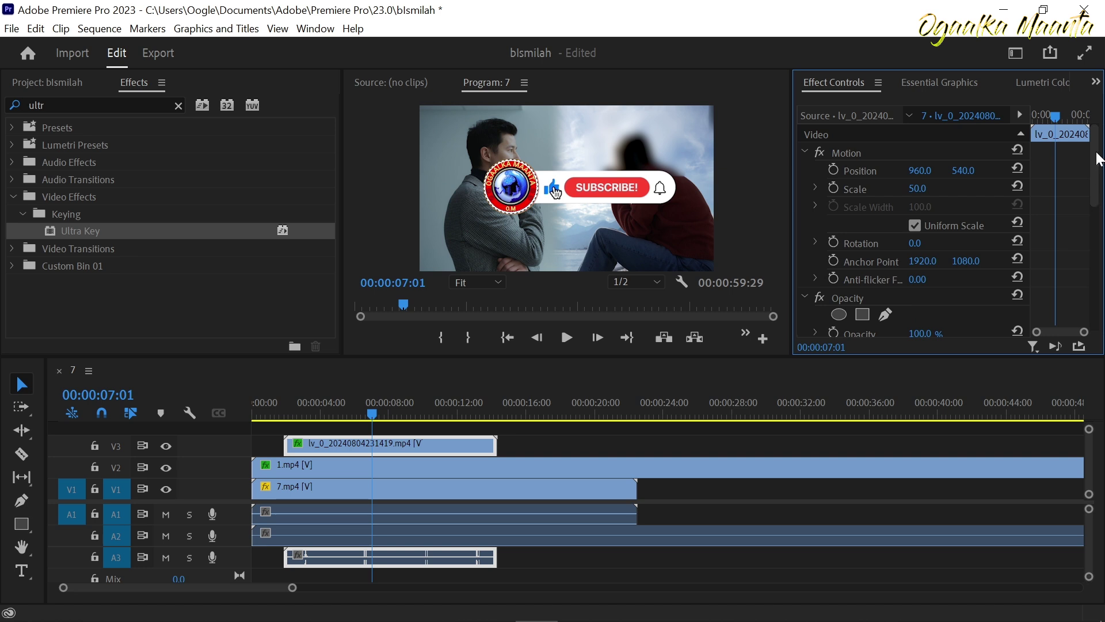
pyautogui.moveTo(920, 190); pyautogui.dragTo(981, 176)
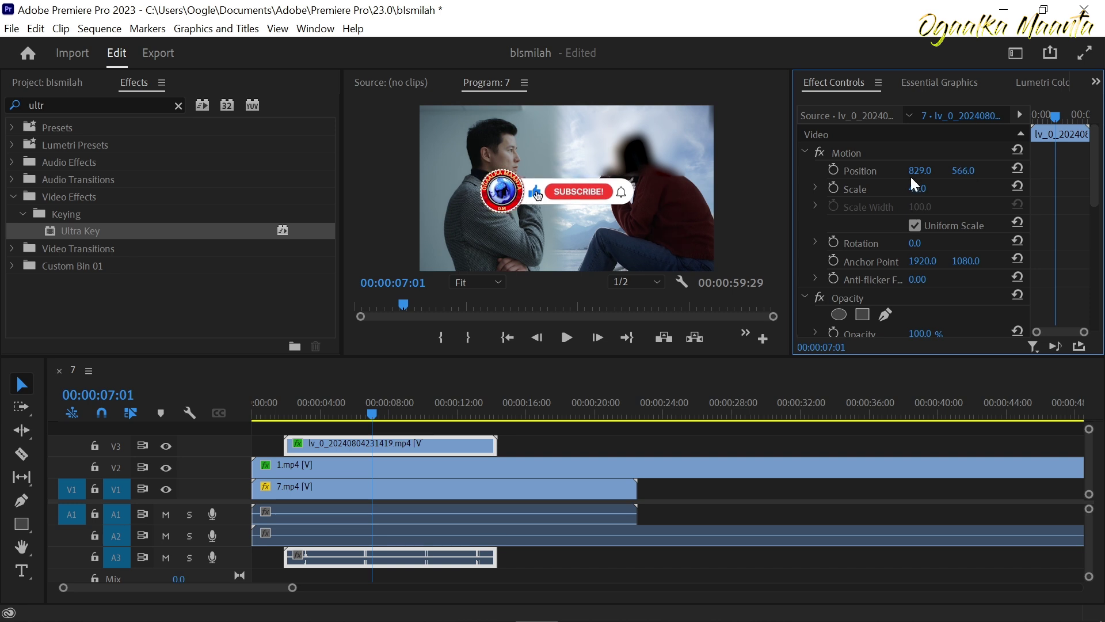
pyautogui.moveTo(911, 183); pyautogui.dragTo(927, 170)
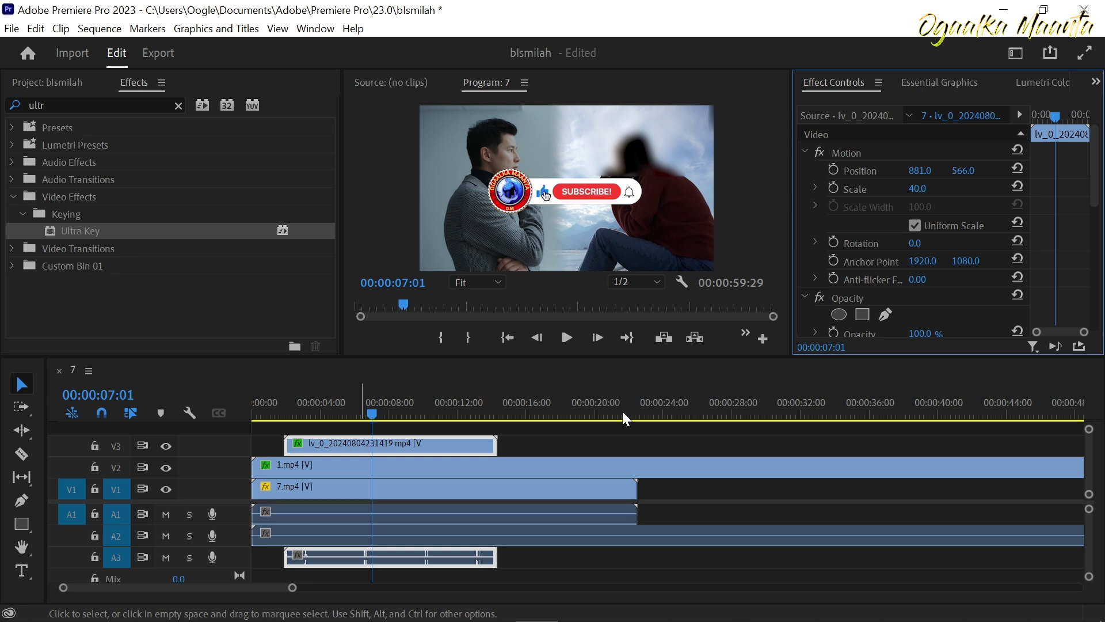
# Play the sequence from 00:00:01:00 to check the subscribe animation over the split-screen picture
pyautogui.moveTo(623, 411); pyautogui.dragTo(369, 394)
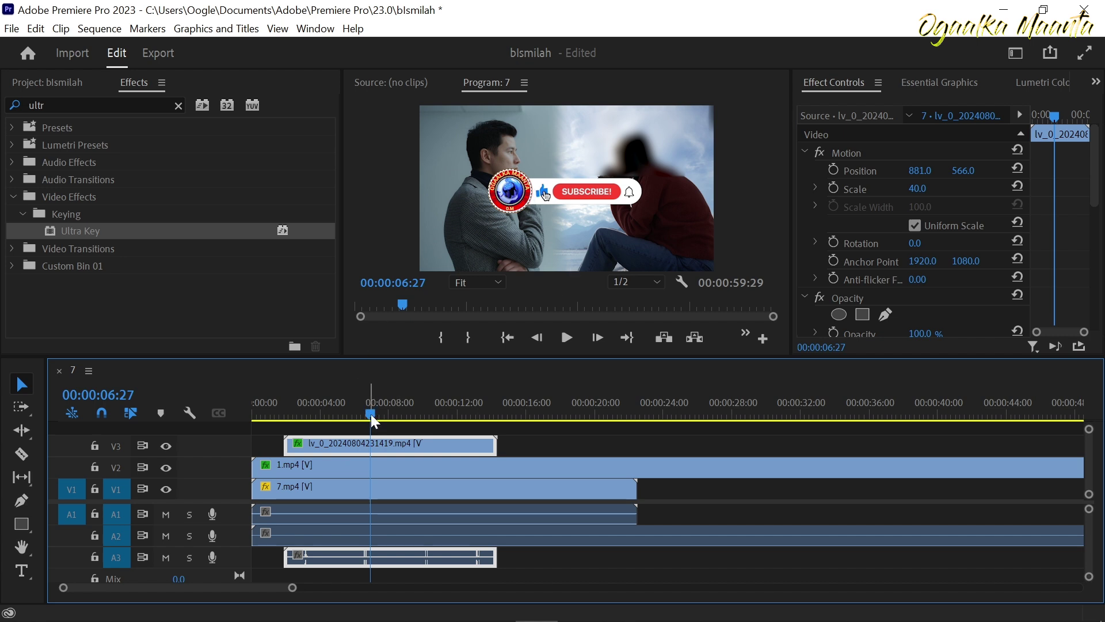
pyautogui.moveTo(370, 413); pyautogui.dragTo(267, 403)
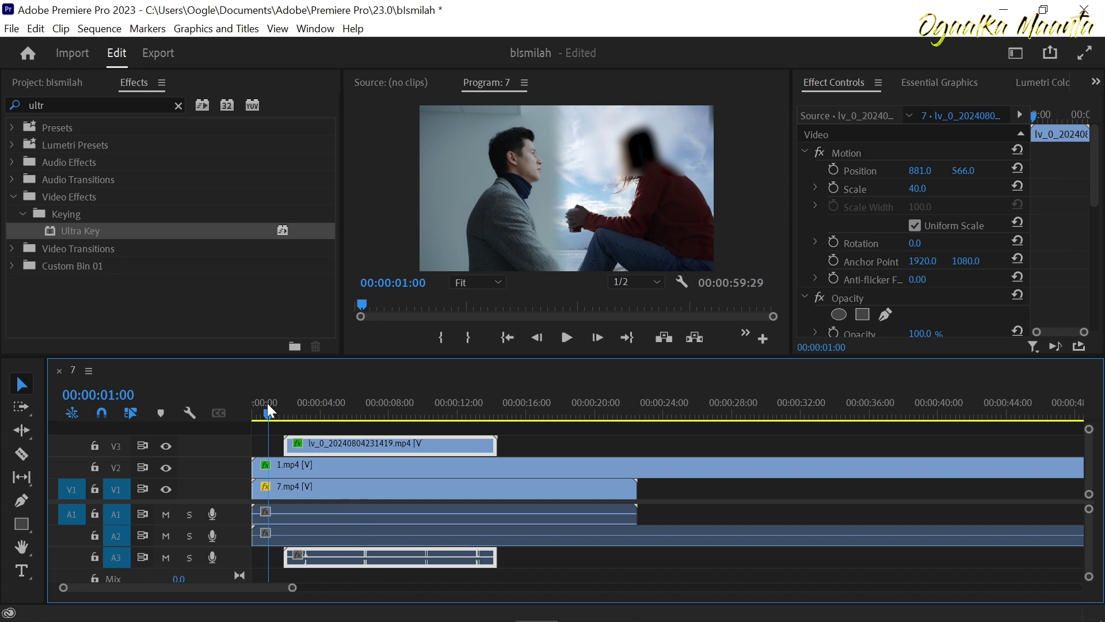
pyautogui.press('space')
pyautogui.press('space')
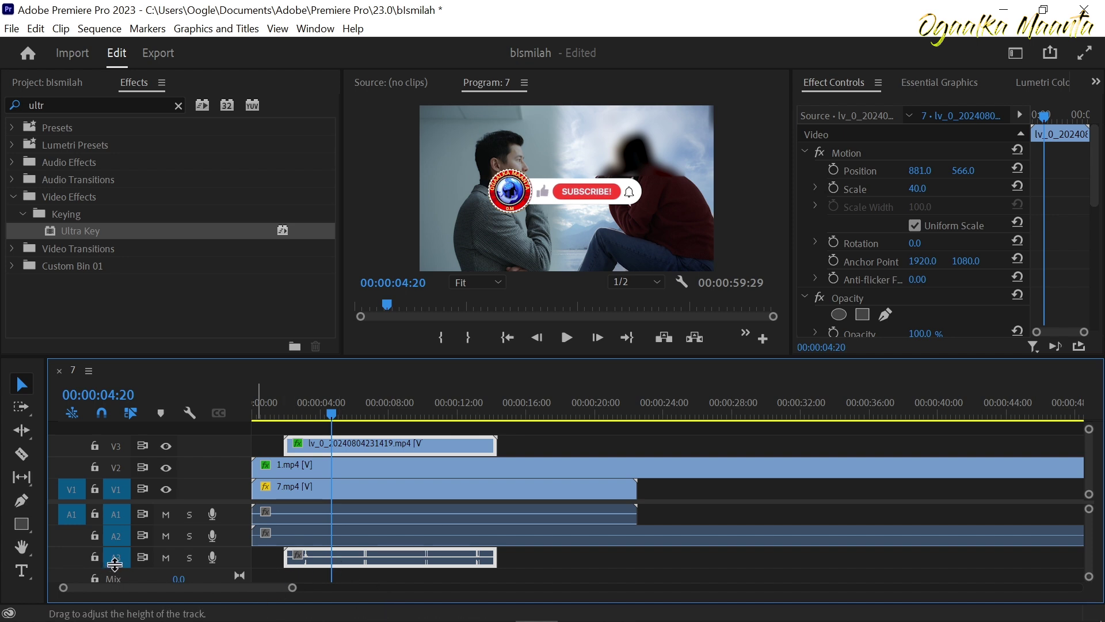
# Enlarge track A3 and lower the subscribe clip's volume evenly with Pen tool keyframes at the start, middle and end of its audio
pyautogui.moveTo(224, 565)
pyautogui.mouseDown()
pyautogui.moveTo(225, 555)
pyautogui.moveTo(224, 577)
pyautogui.mouseUp()
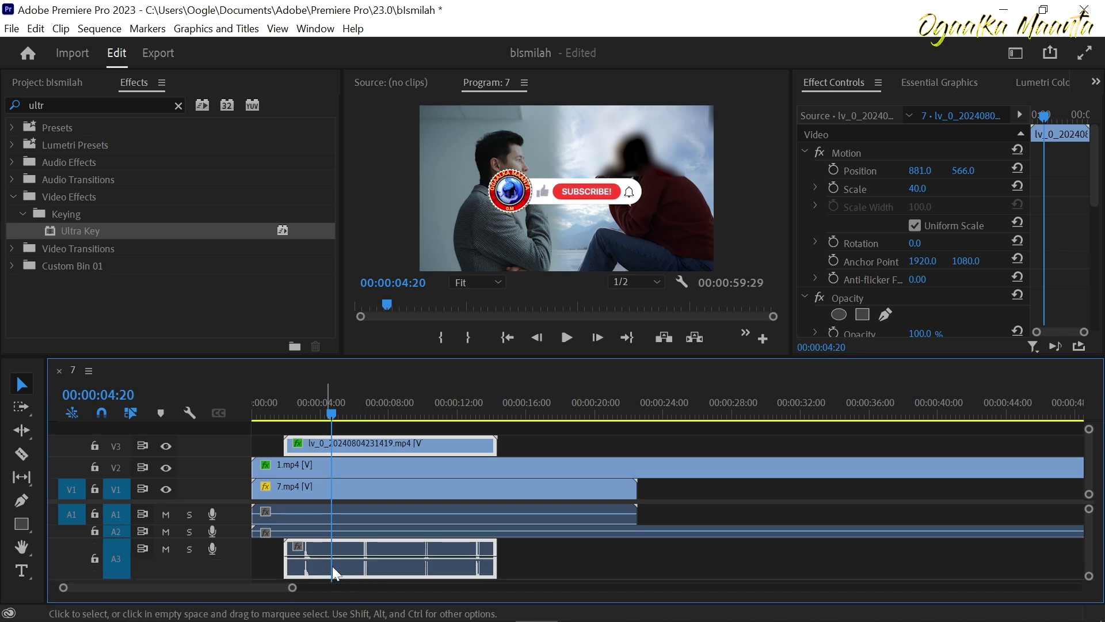
pyautogui.click(21, 500)
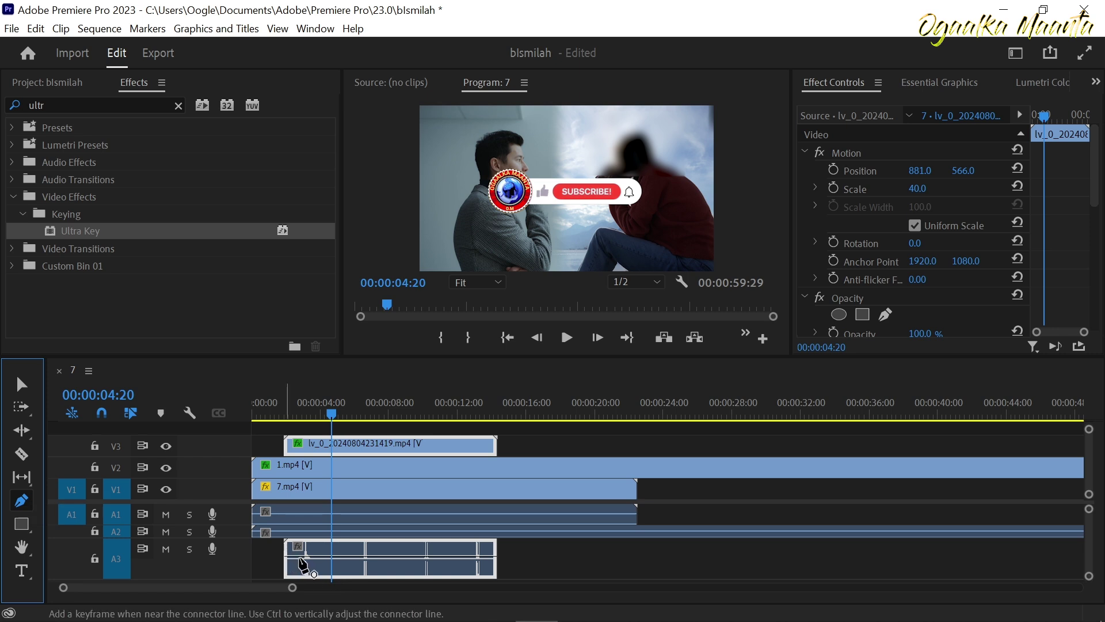
pyautogui.click(308, 557)
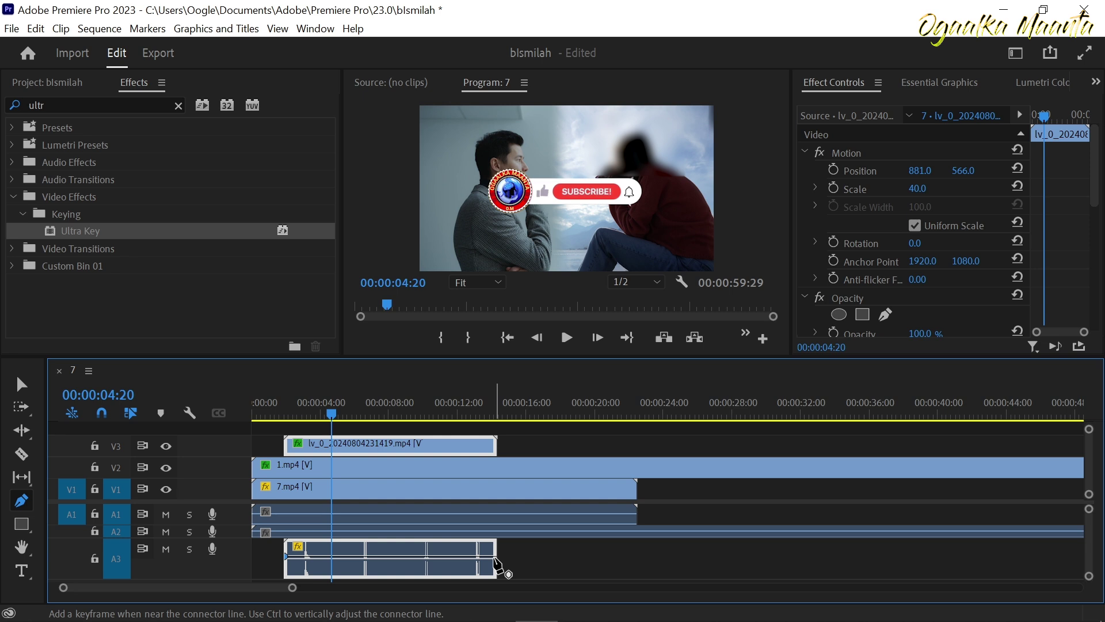
pyautogui.click(494, 557)
pyautogui.moveTo(395, 557); pyautogui.dragTo(395, 564)
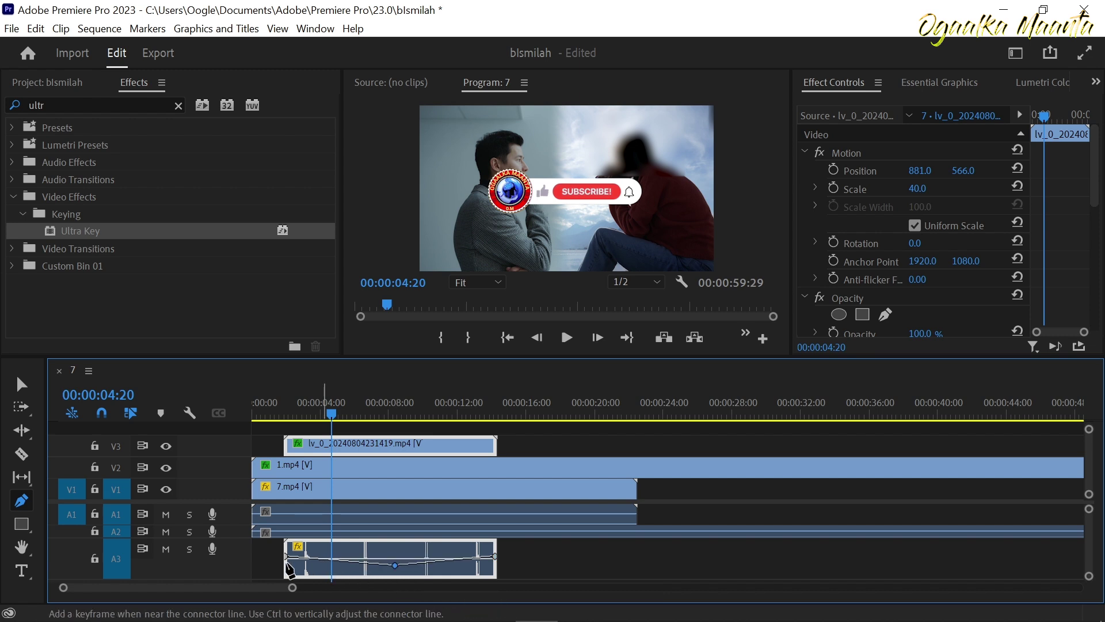
pyautogui.moveTo(286, 556); pyautogui.dragTo(285, 565)
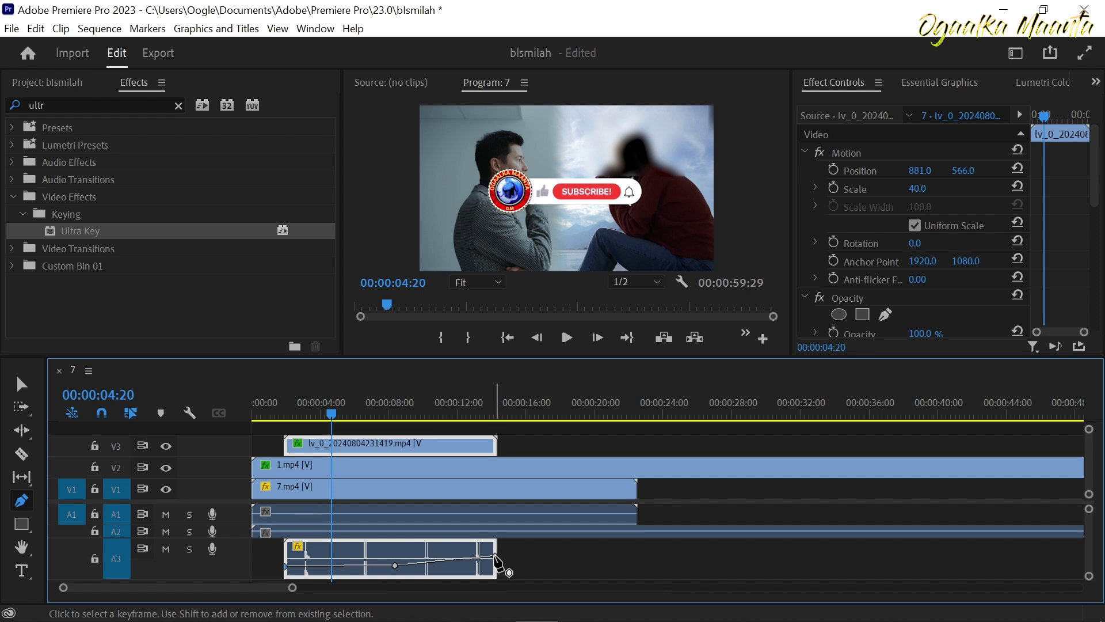
pyautogui.moveTo(495, 556); pyautogui.dragTo(495, 567)
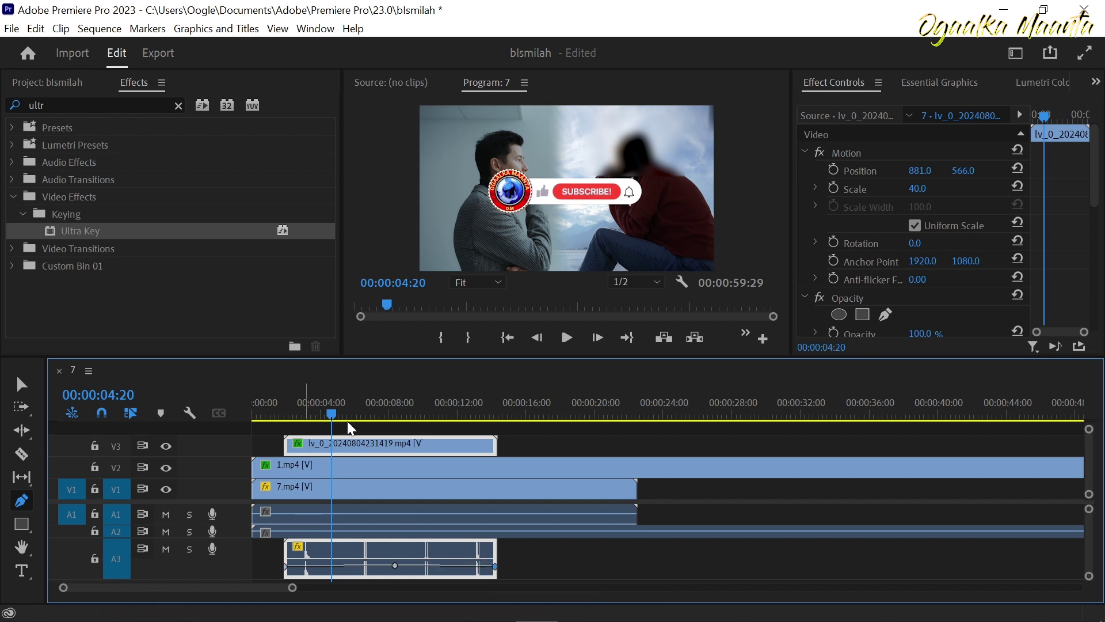
# Play the sequence from 00:00:00:06 to about 00:00:04:16 to check the subscribe clip's audio level
pyautogui.moveTo(336, 413); pyautogui.dragTo(257, 413)
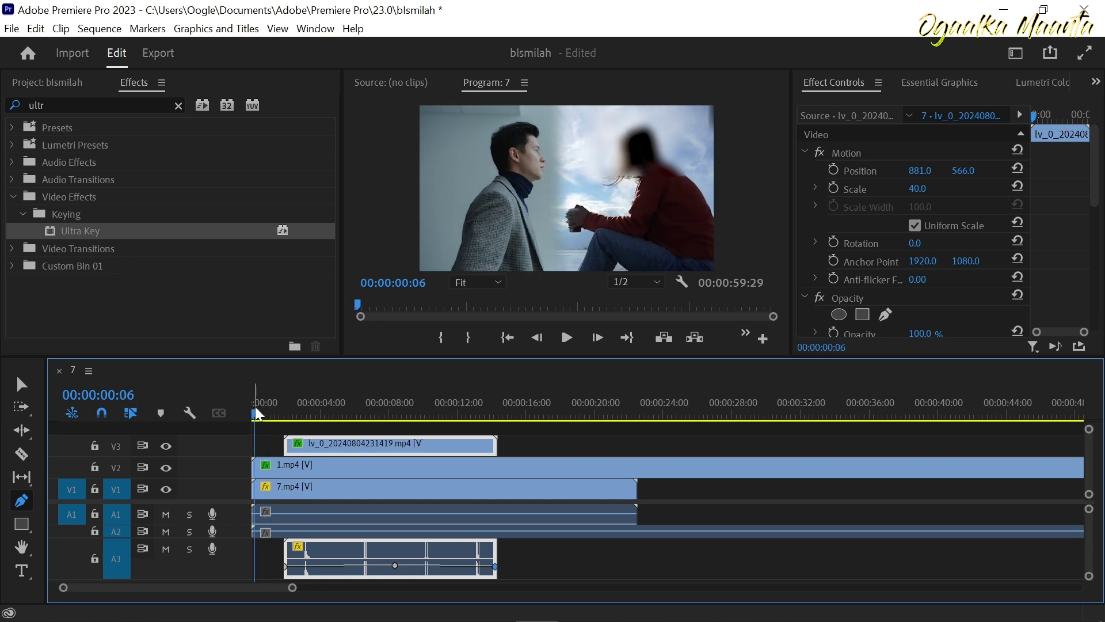
pyautogui.press('space')
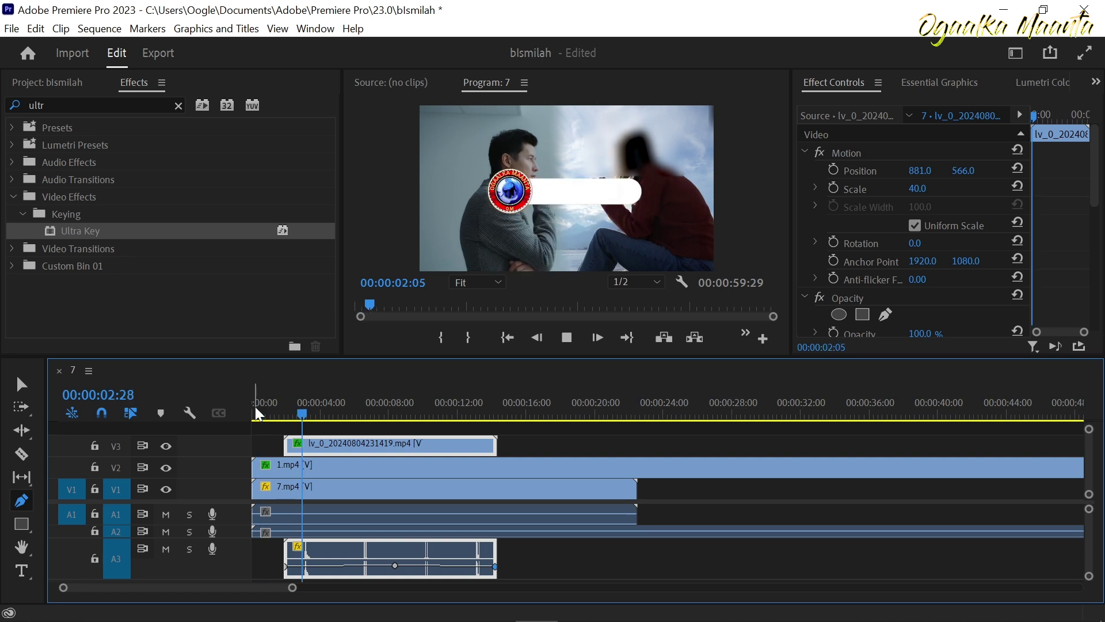
pyautogui.press('space')
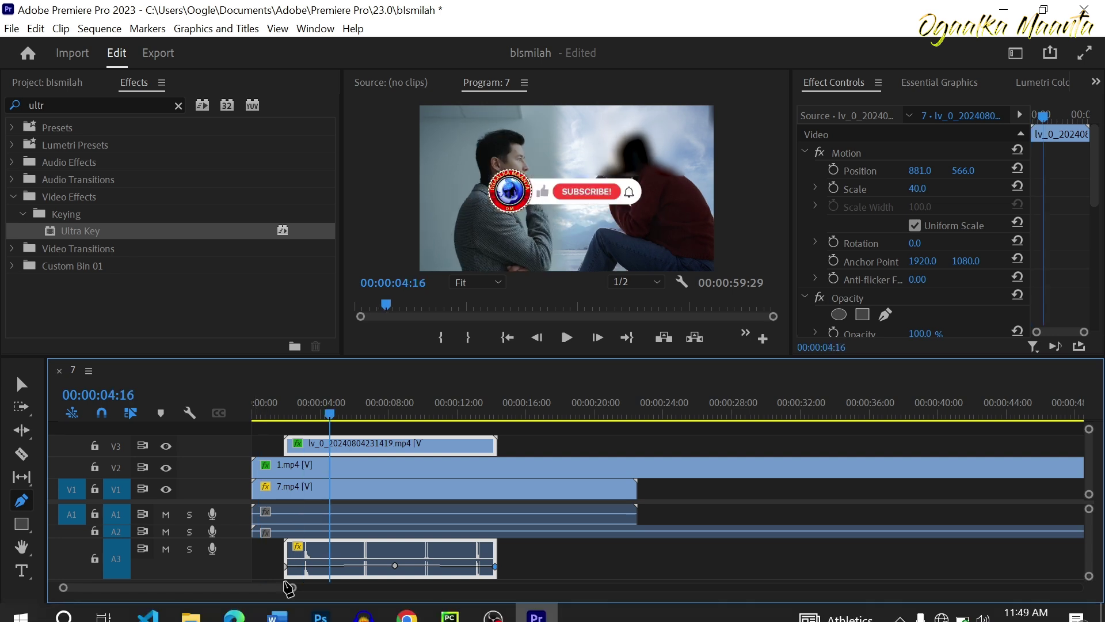
# Mute audio track A3 and play the sequence from near its start to check the result
pyautogui.click(165, 549)
pyautogui.click(264, 404)
pyautogui.press('space')
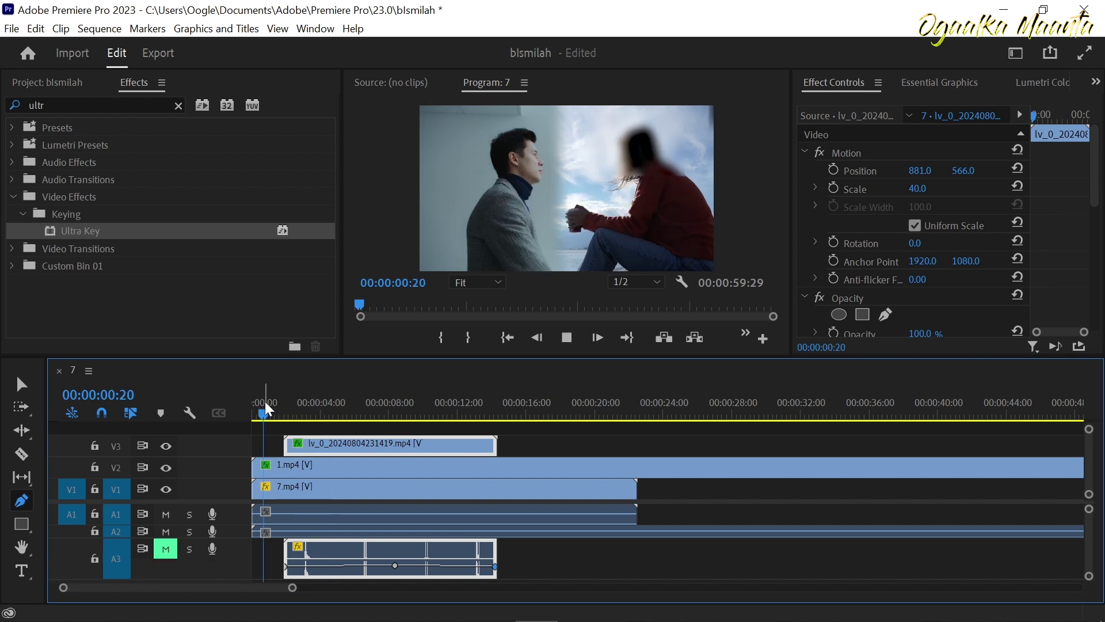